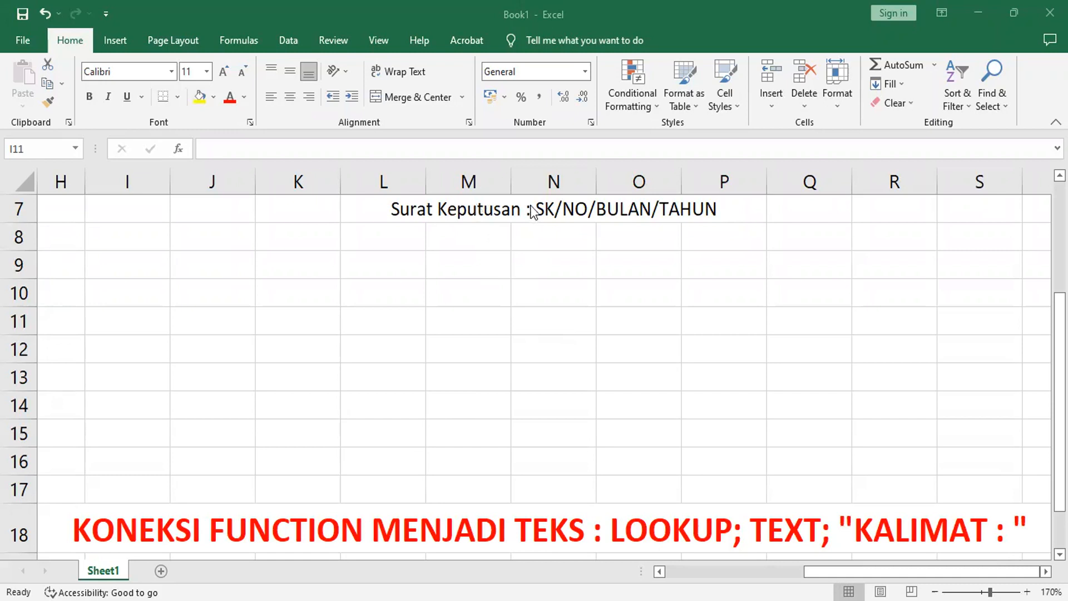
Enter the formula ="Surat Keputusan : Sertijab/2301/V/2022" in cell N9, with the text enclosed in quotation marks.
left_click(545, 209)
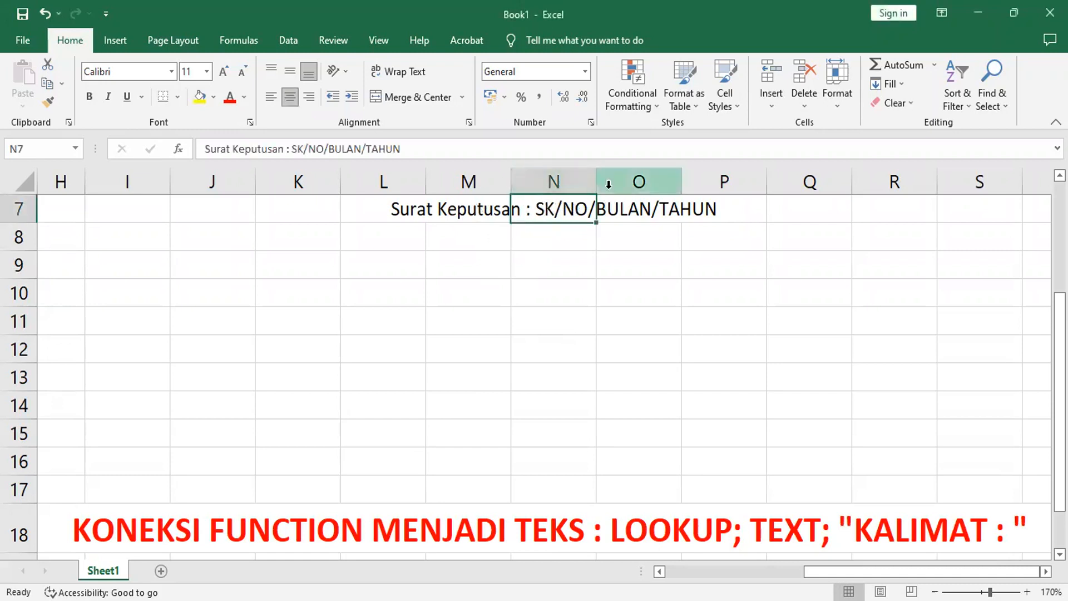
left_click(548, 260)
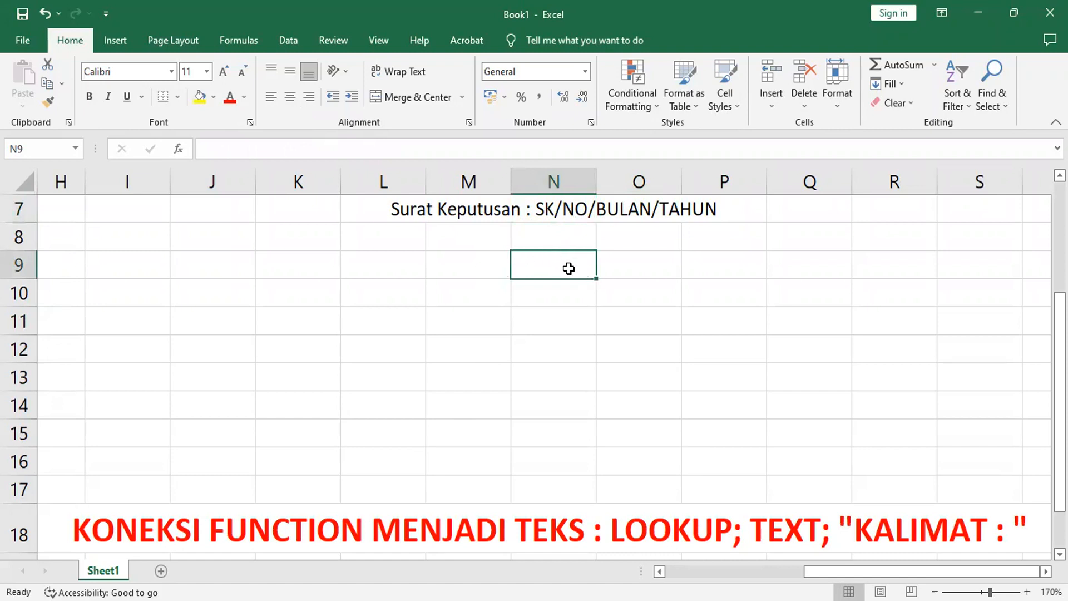
type("=\"")
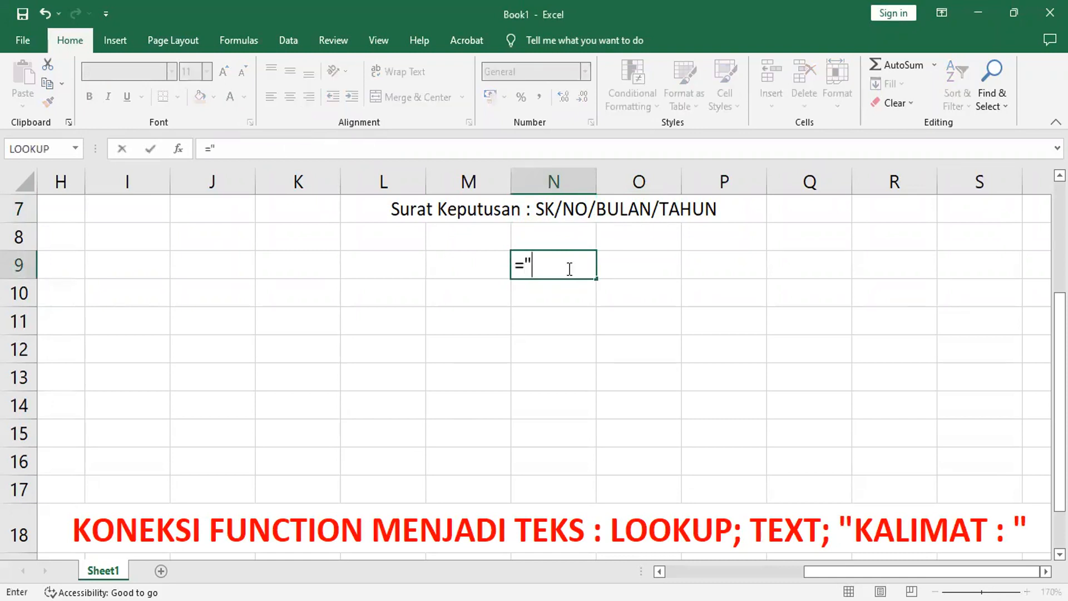
type("Surat Keputusan :")
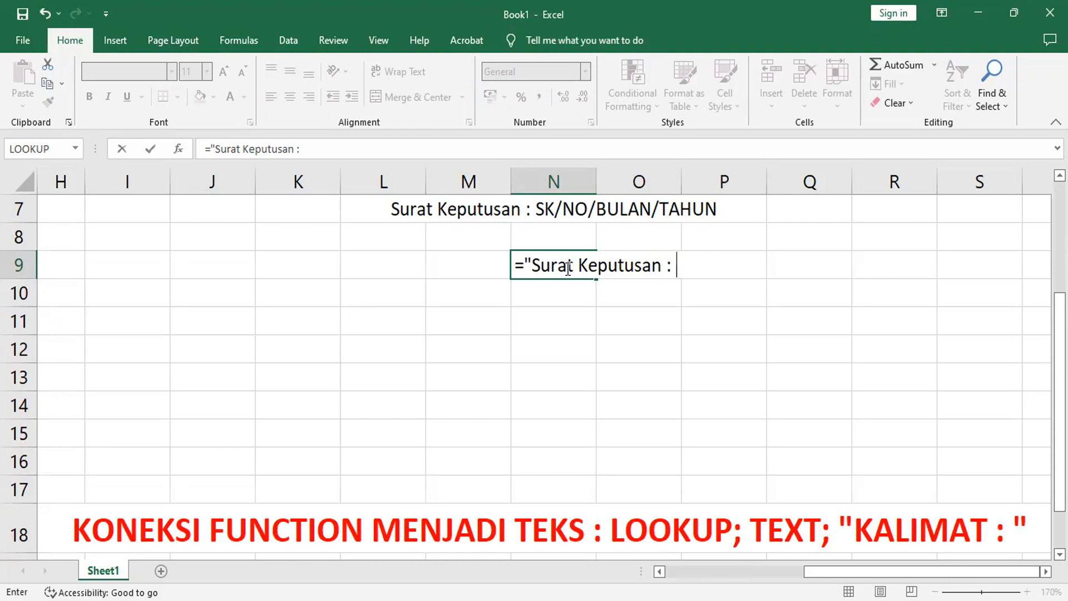
type("Sertijab")
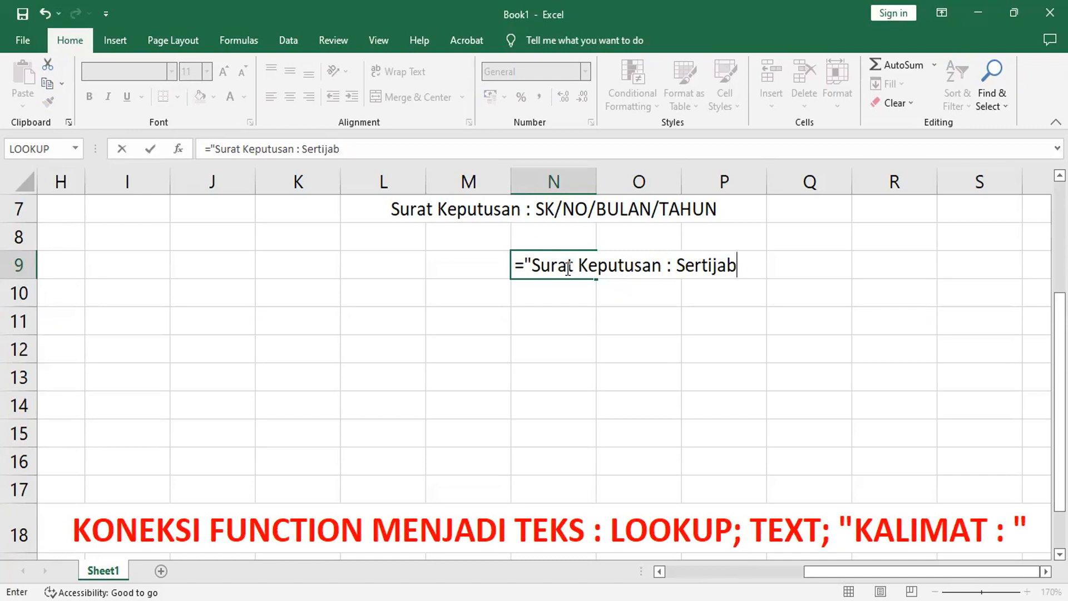
type("/2301/")
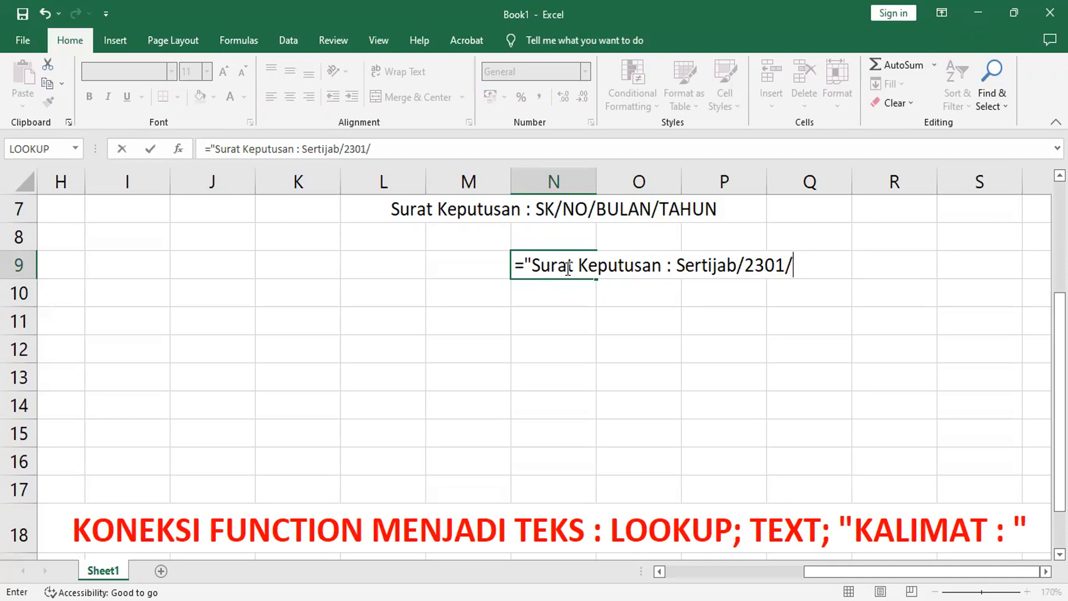
type("v")
key("BackSpace")
type("V/2022")
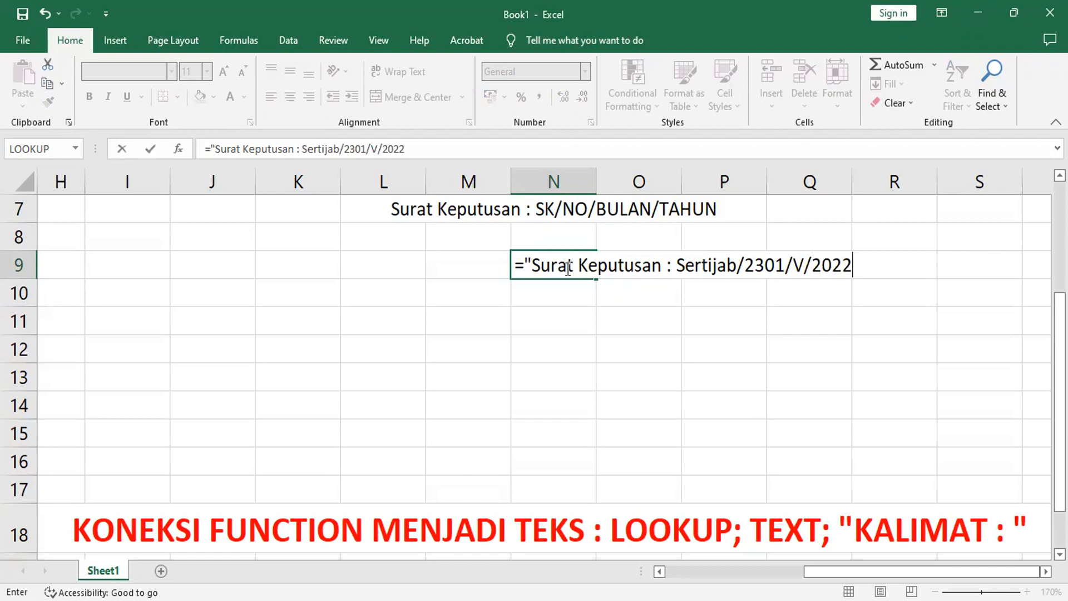
key("Return")
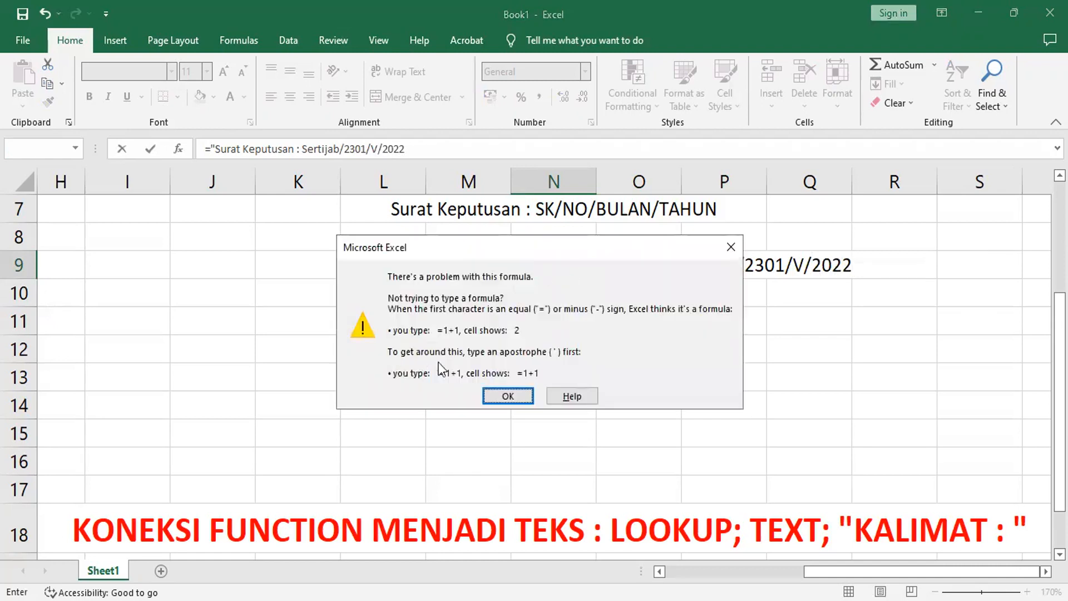
left_click(508, 396)
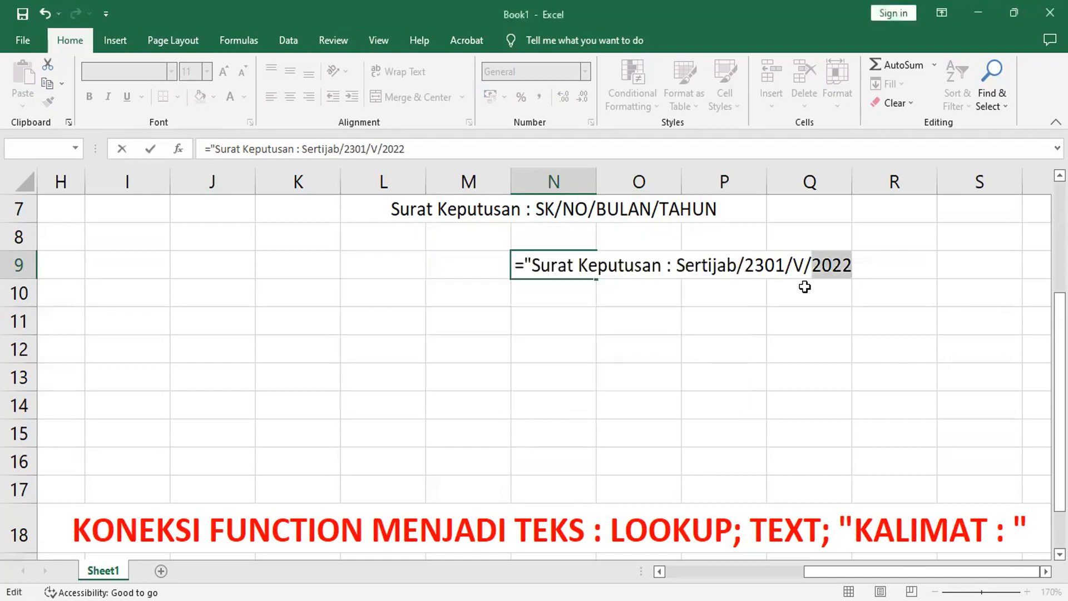
left_click(454, 150)
type("\"")
key("Return")
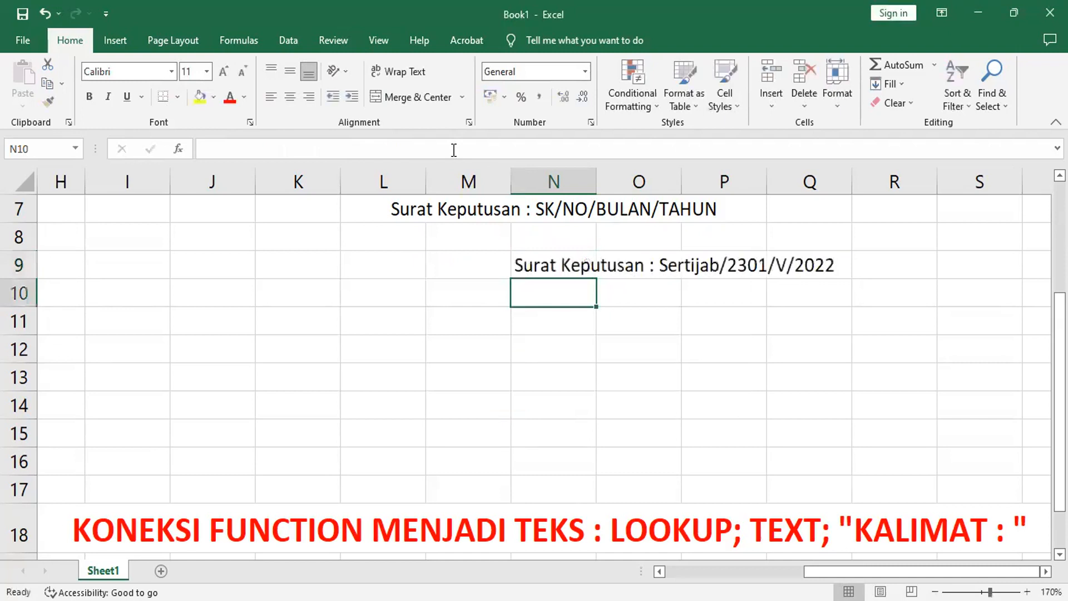
Centre the decree text in cell N9 horizontally.
key("Up")
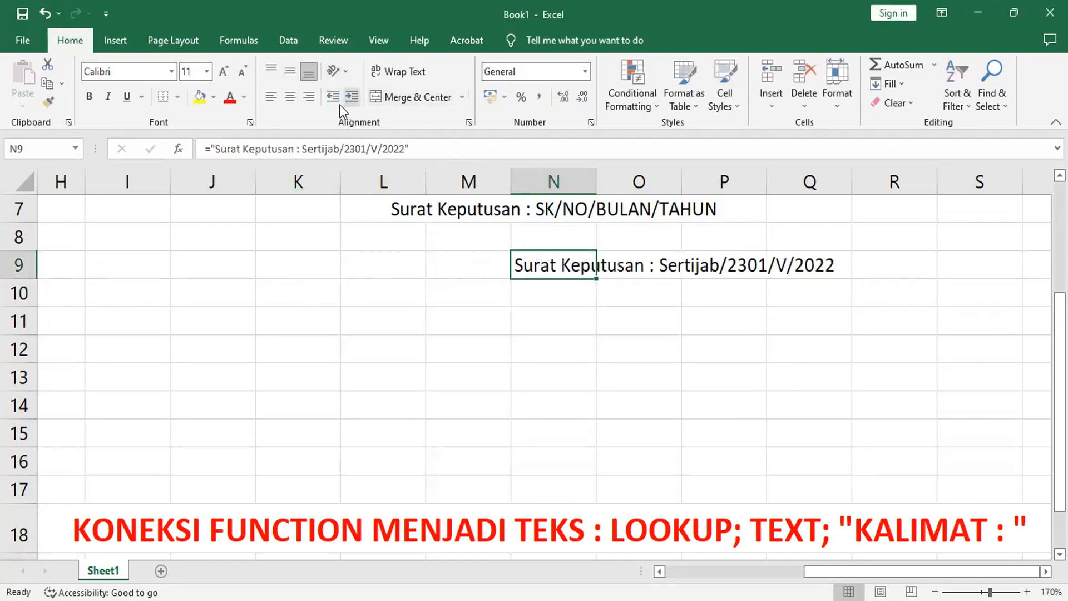
left_click(288, 99)
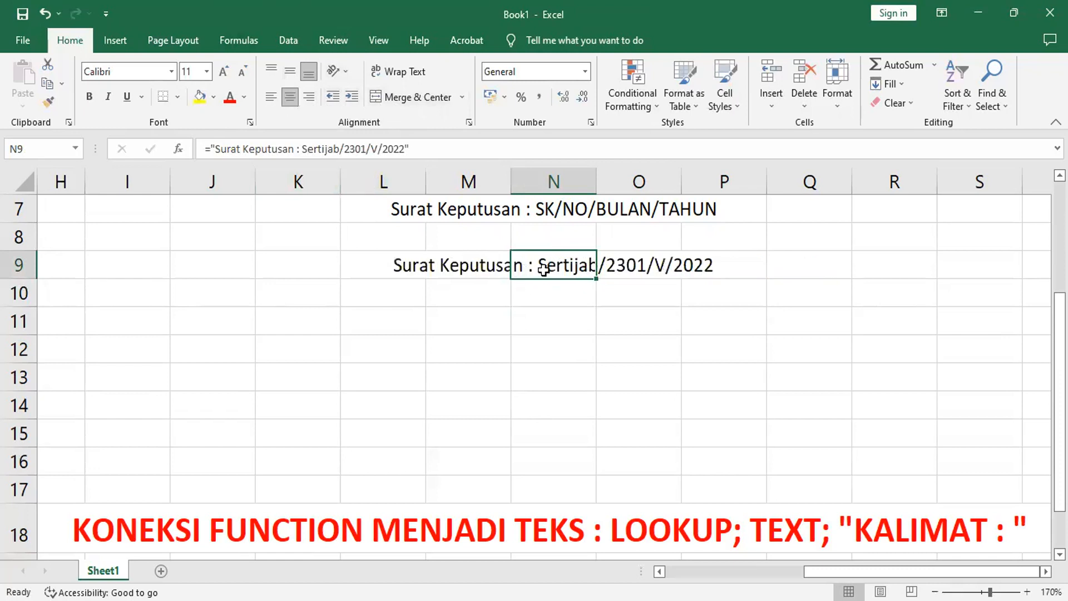
left_click(604, 315)
left_click(548, 268)
Format only the word SK in cell N7's text as bold red.
left_click(548, 207)
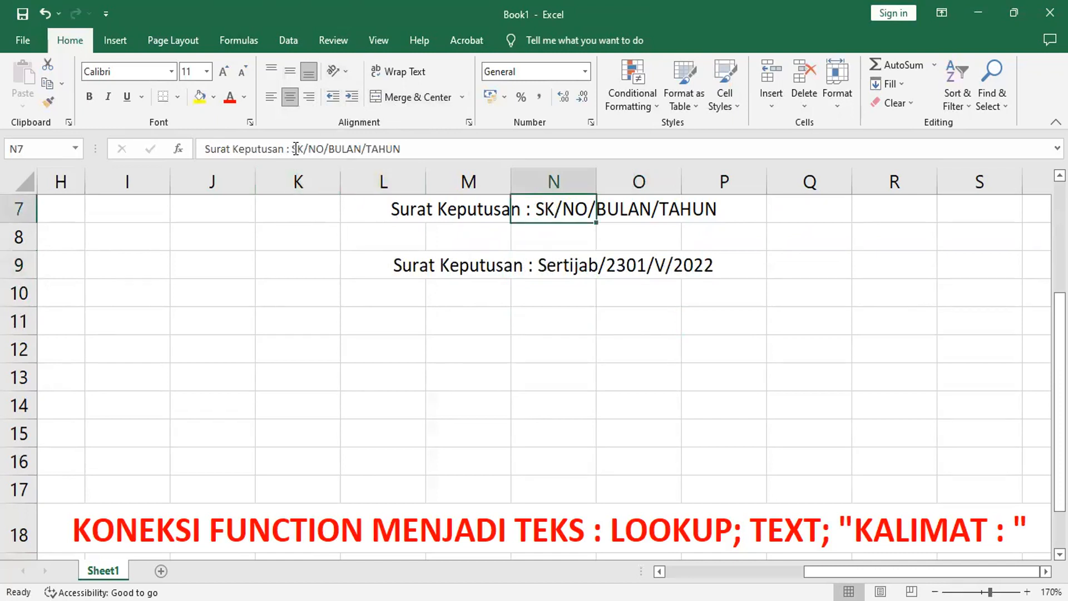
left_click(298, 149)
left_click(230, 98)
left_click(89, 96)
Format only the word NO in cell N7's text as bold with the standard dark blue font color.
double_click(558, 210)
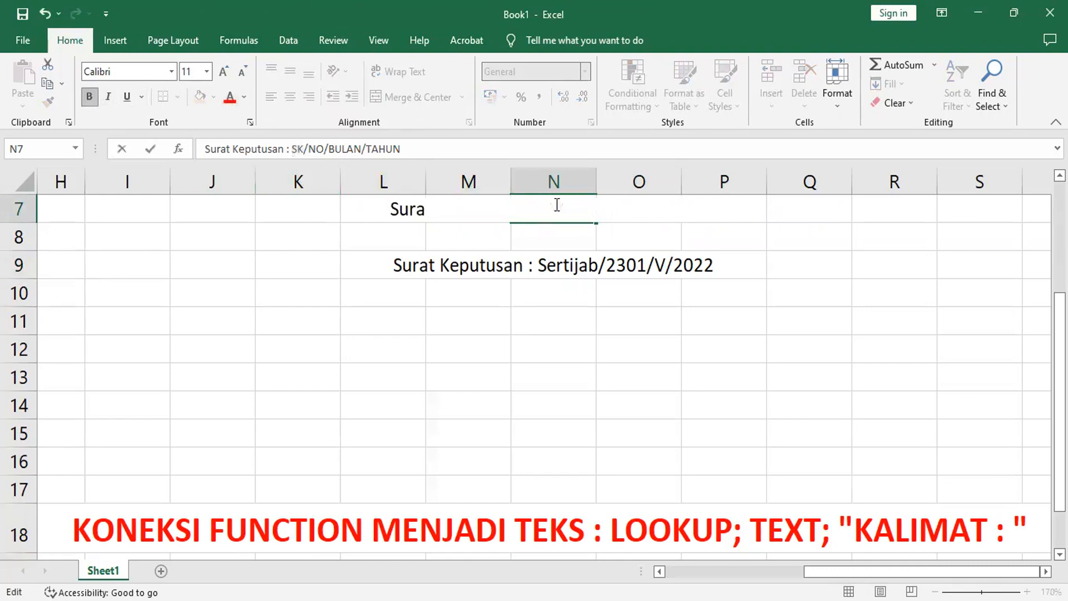
double_click(576, 209)
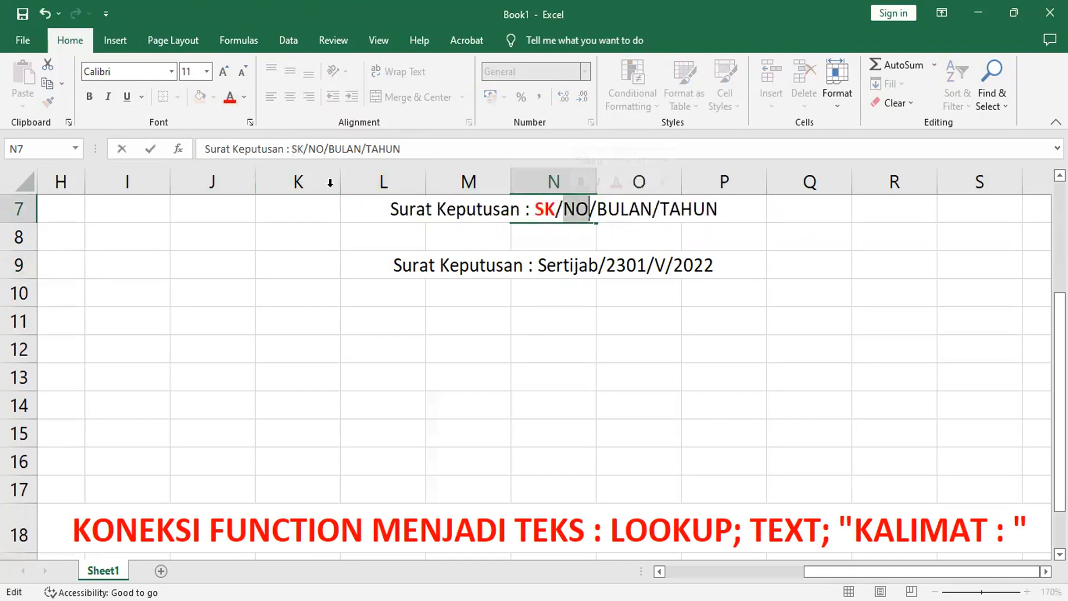
left_click(243, 99)
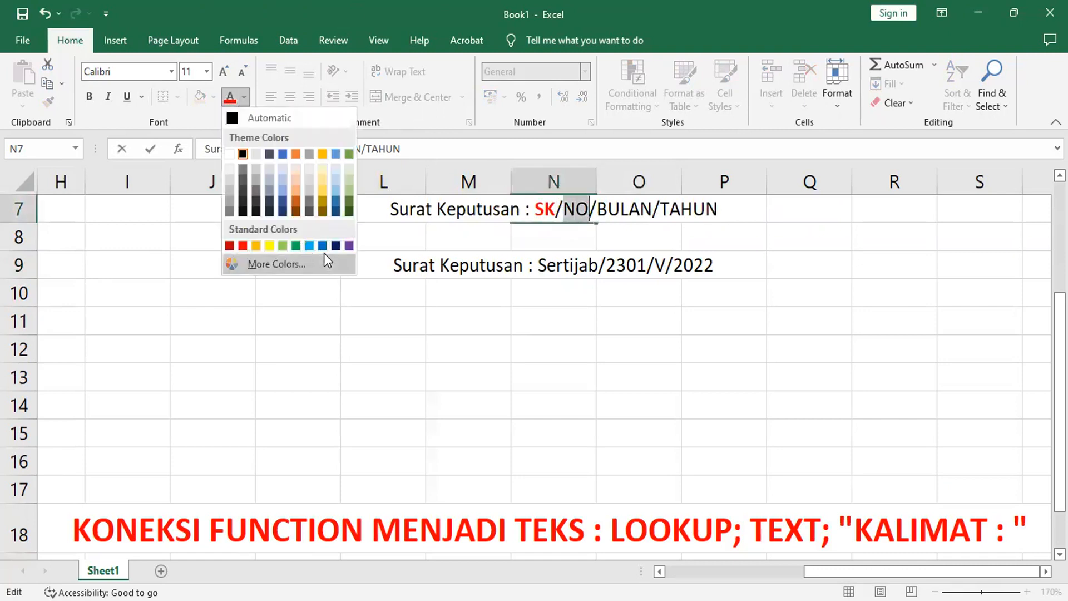
left_click(335, 246)
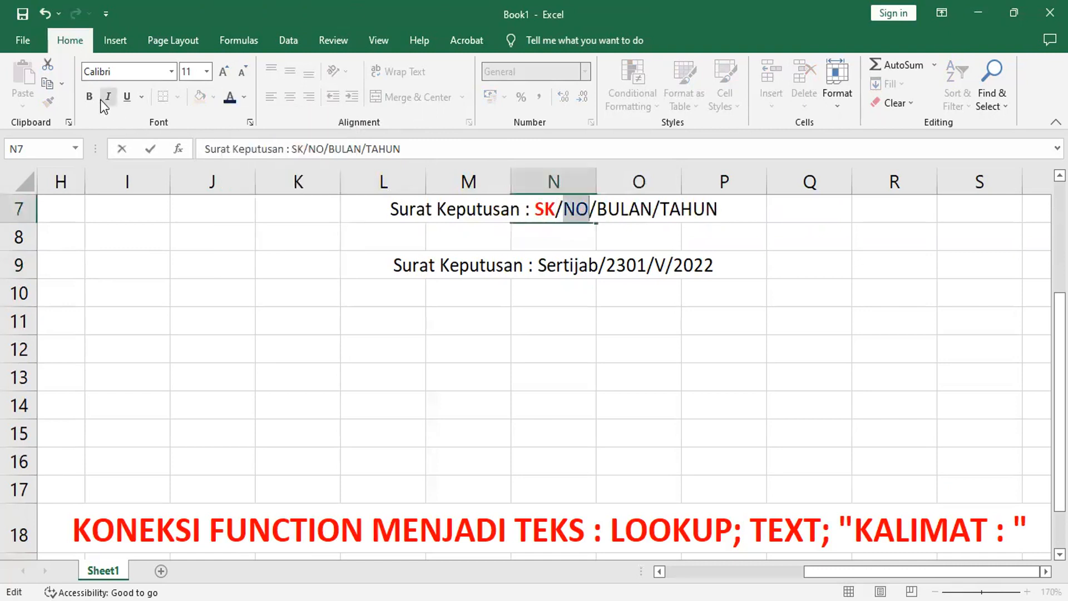
left_click(90, 99)
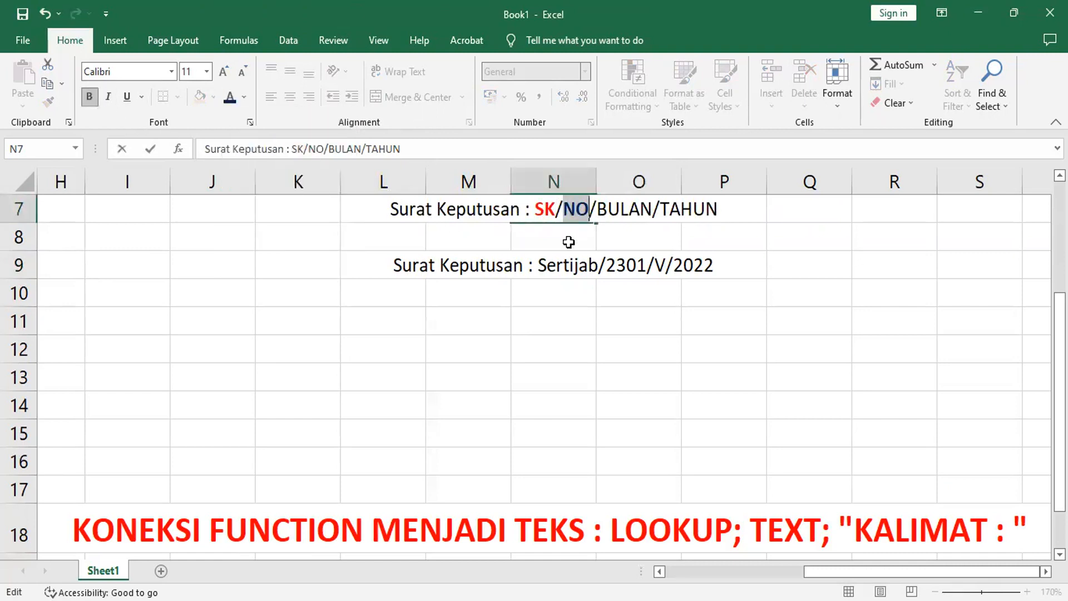
Color the word BULAN standard green and the word TAHUN dark orange-brown within cell N7's text.
double_click(622, 210)
left_click(245, 98)
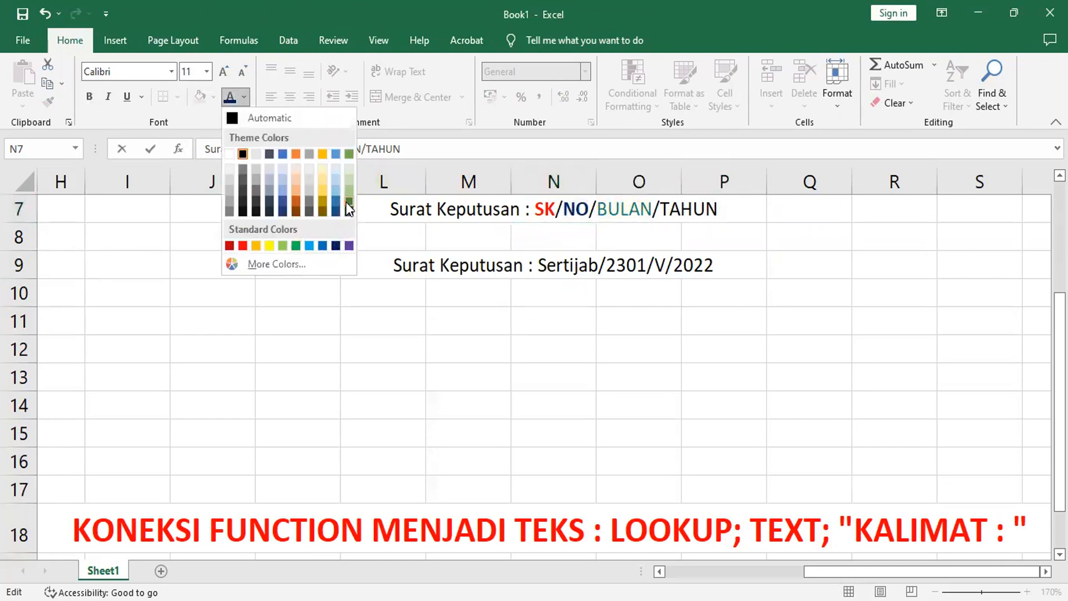
left_click(298, 247)
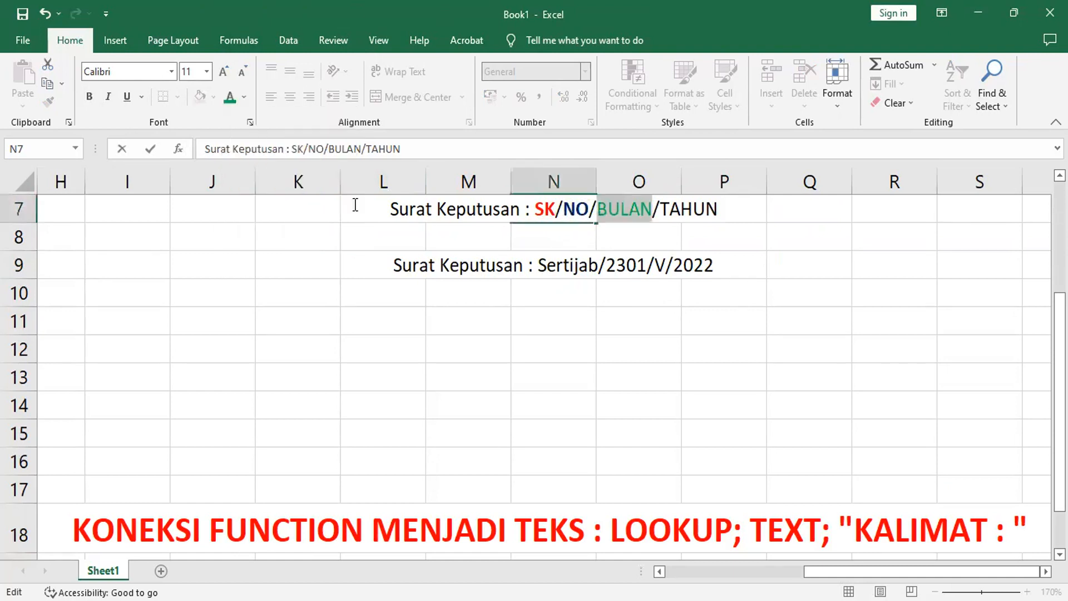
double_click(392, 151)
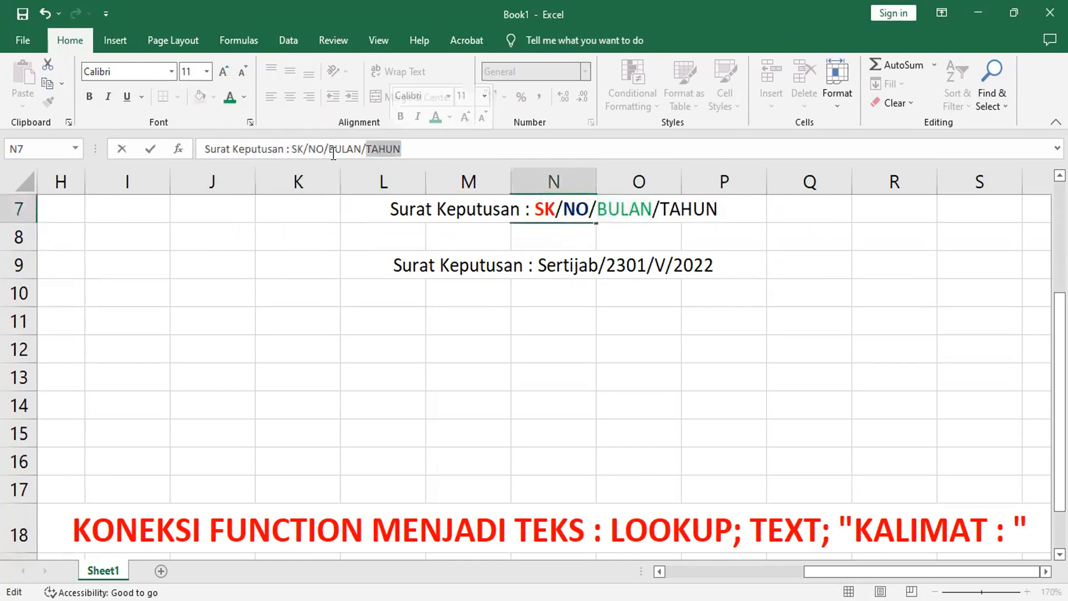
left_click(246, 96)
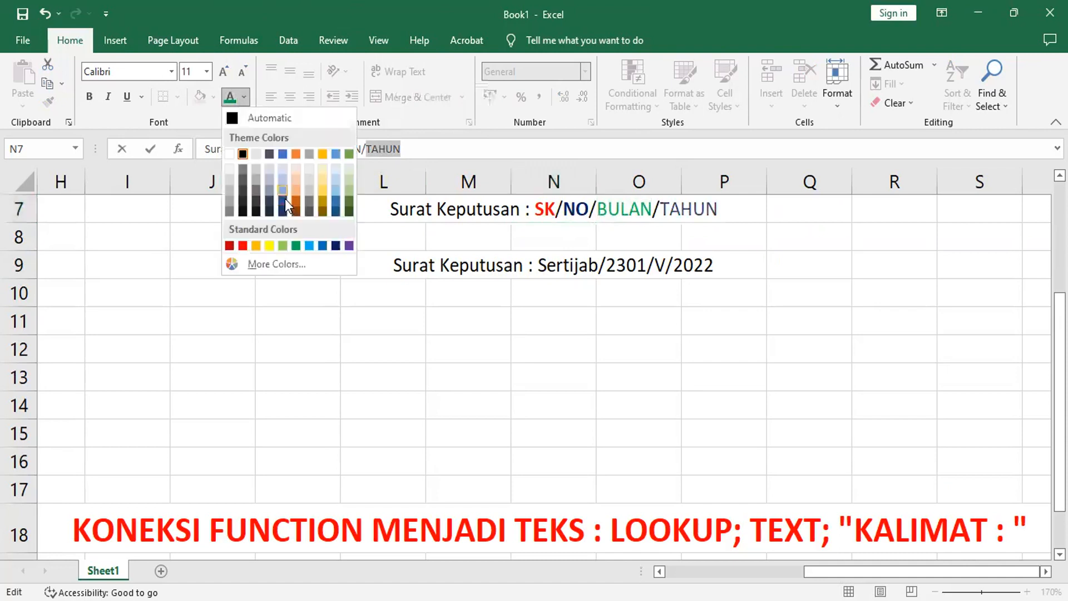
left_click(297, 212)
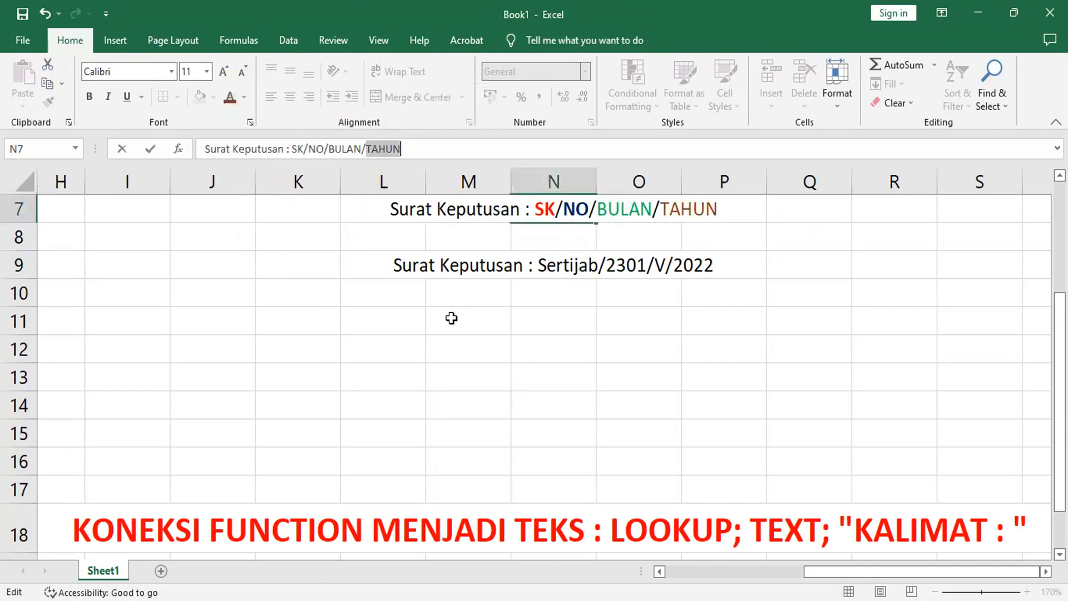
key("Return")
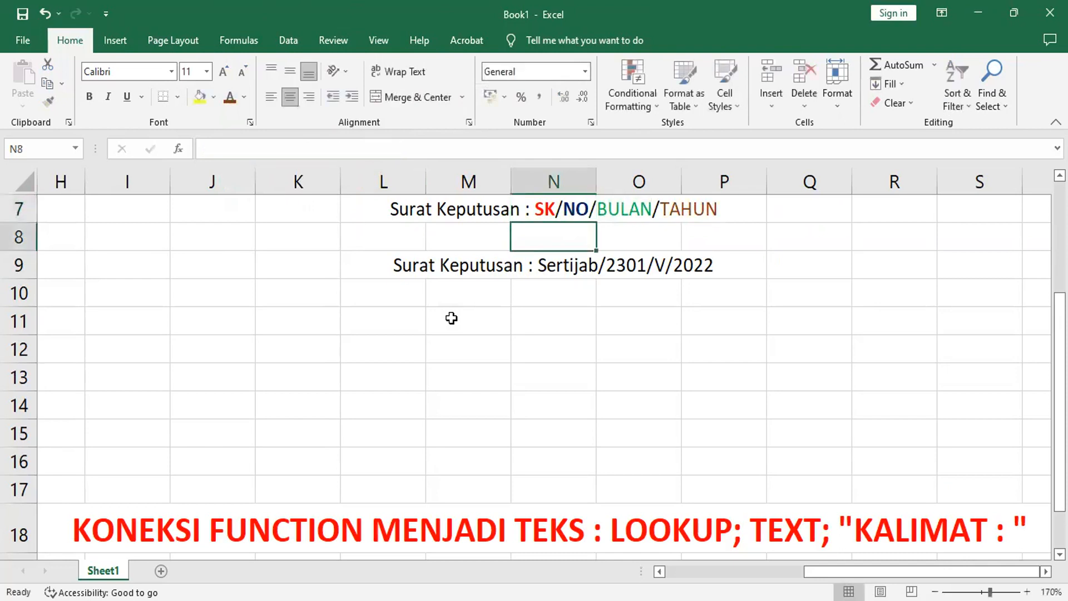
Enter the column headers SK, NO, BULAN and TAHUN in cells I11 to L11.
left_click(137, 323)
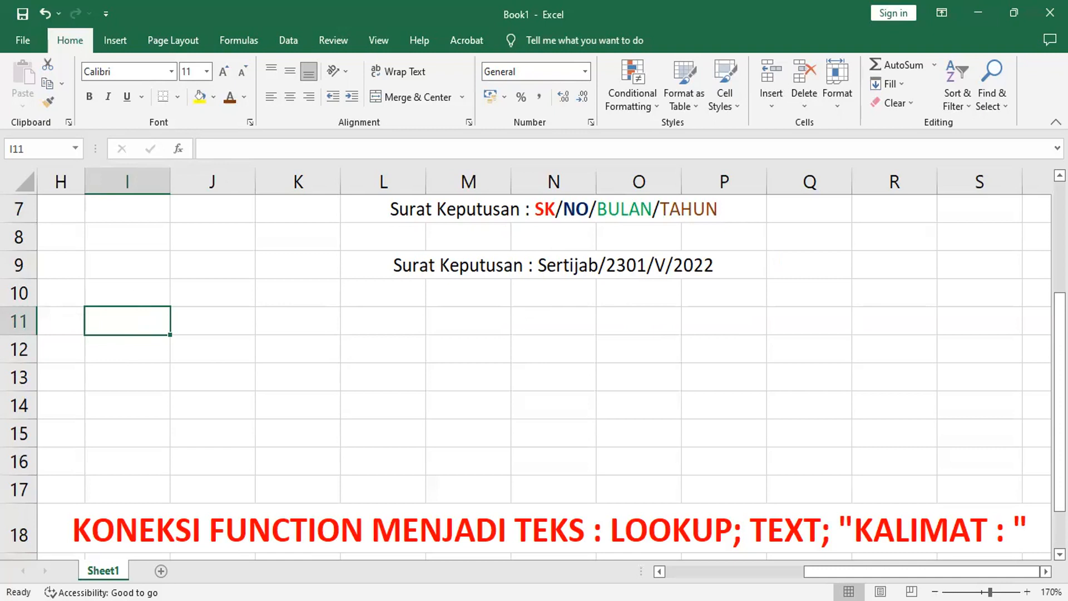
type("SK")
key("Tab")
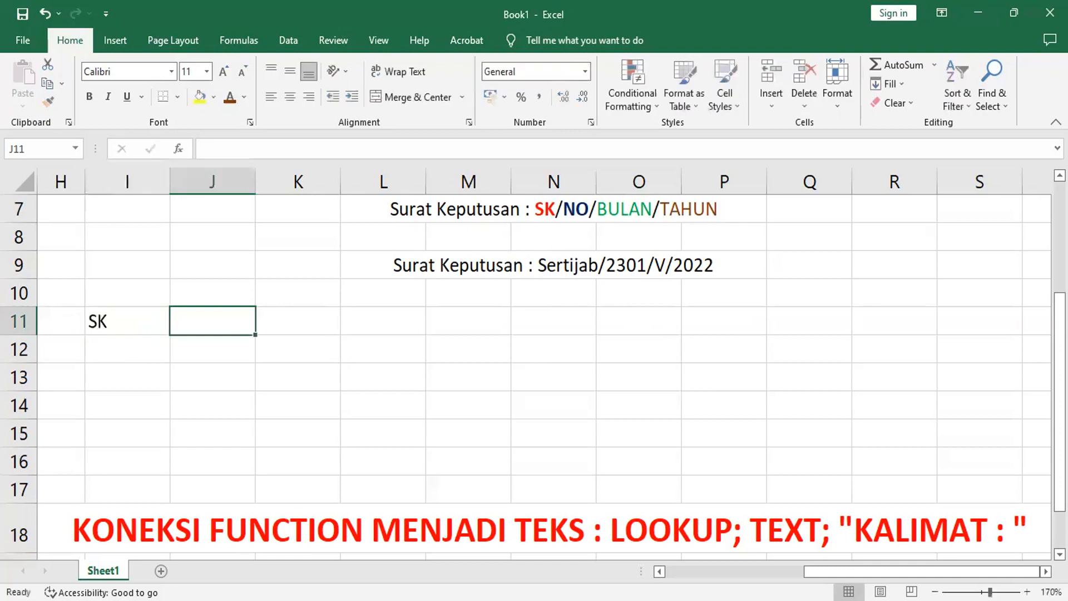
type("NO")
key("Tab")
type("BULAN")
key("Tab")
type("TAHUN")
key("Return")
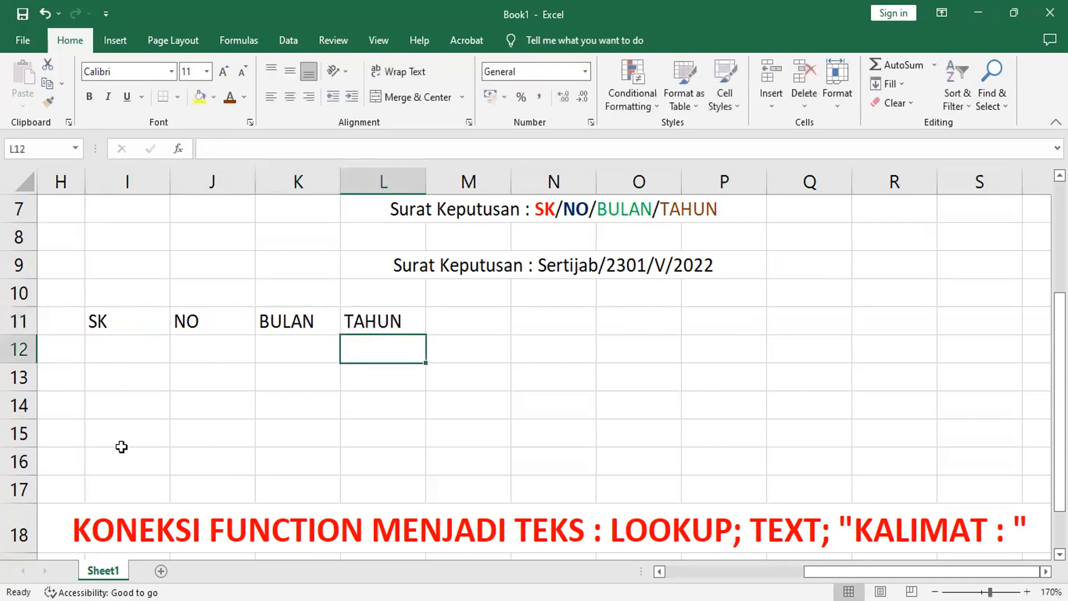
List Sertijab, Mutasi and Peringatan under the SK header in cells I12 to I14.
left_click(104, 319)
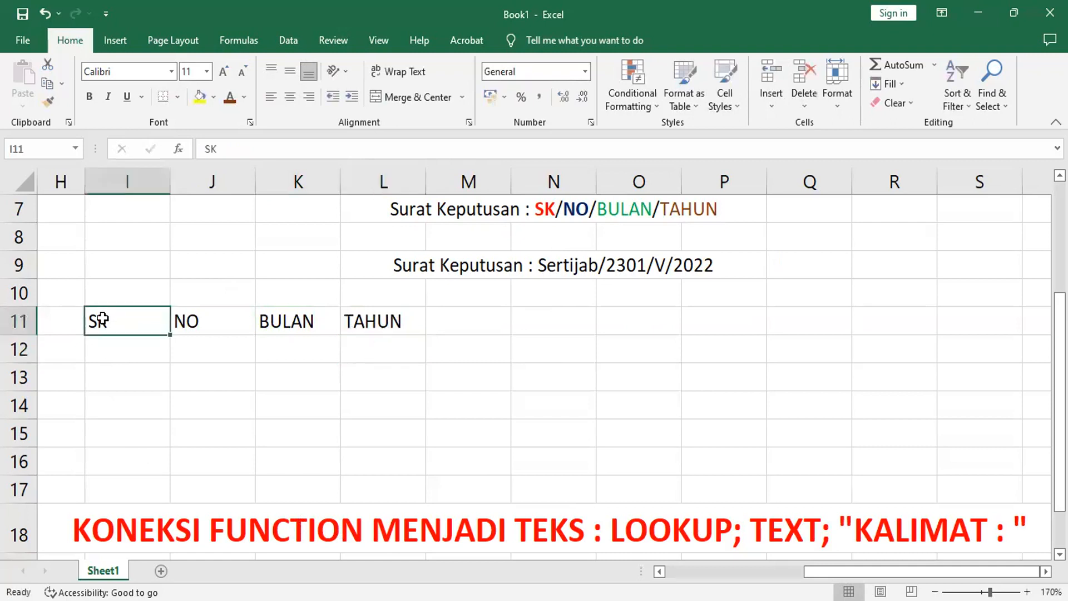
left_click(127, 350)
type("S")
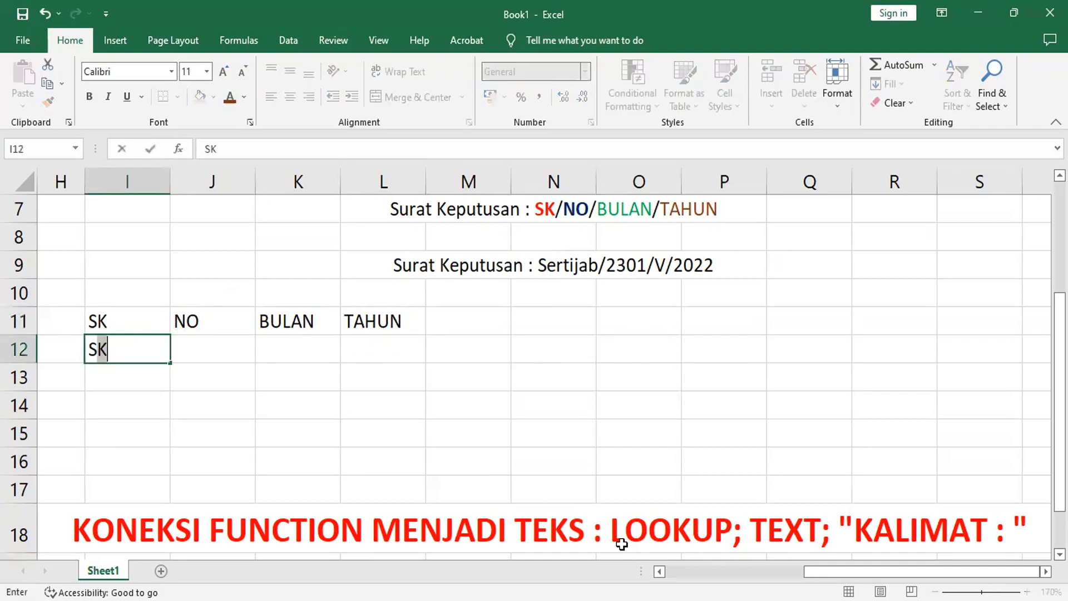
type("ertijab")
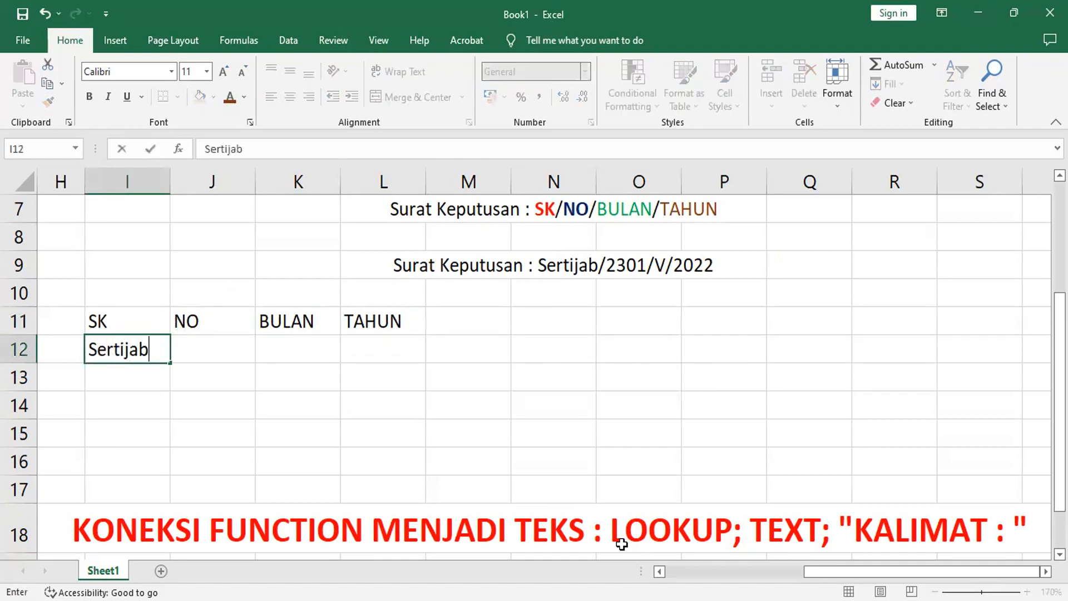
key("Return")
type("Mutasi")
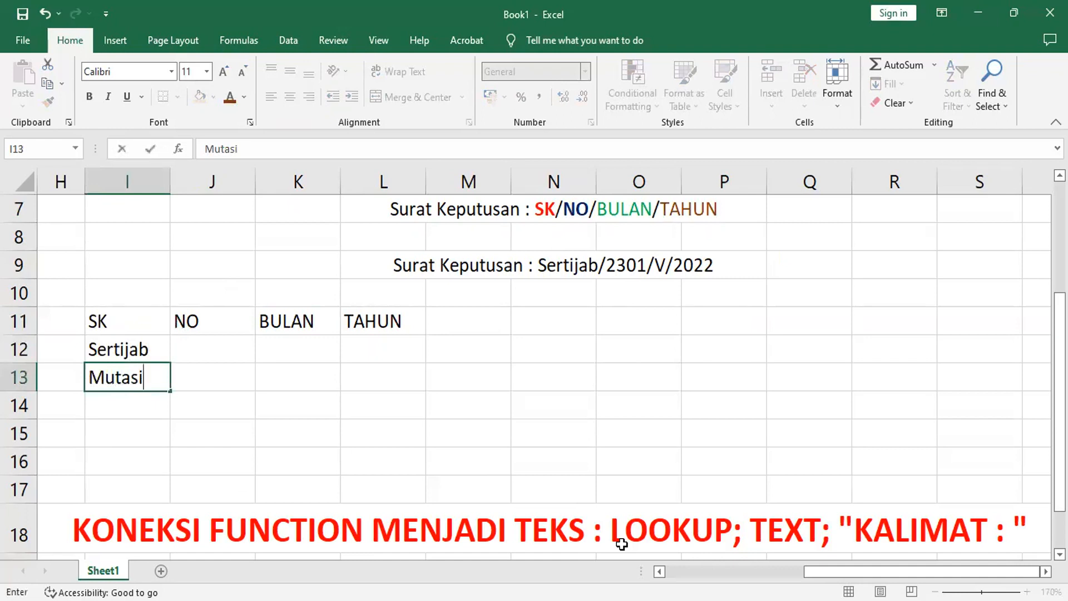
key("Return")
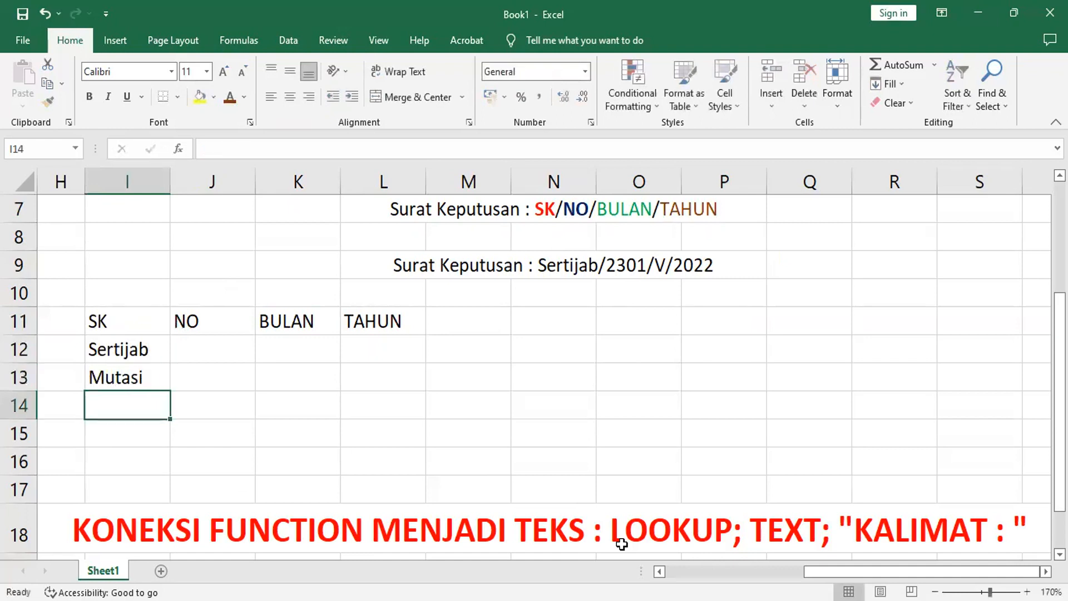
type("Per")
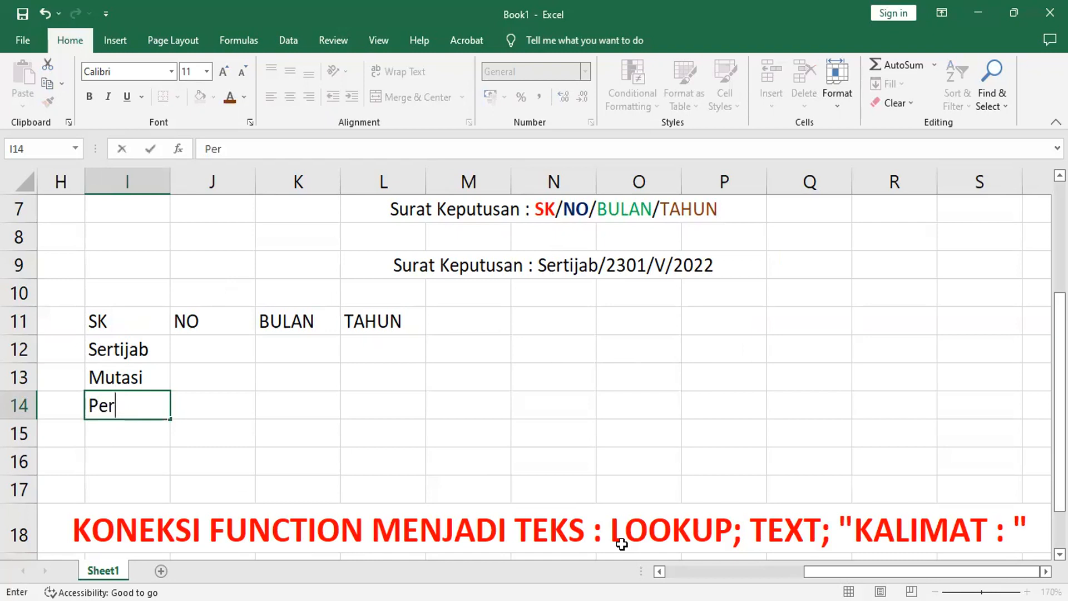
type("ingatan")
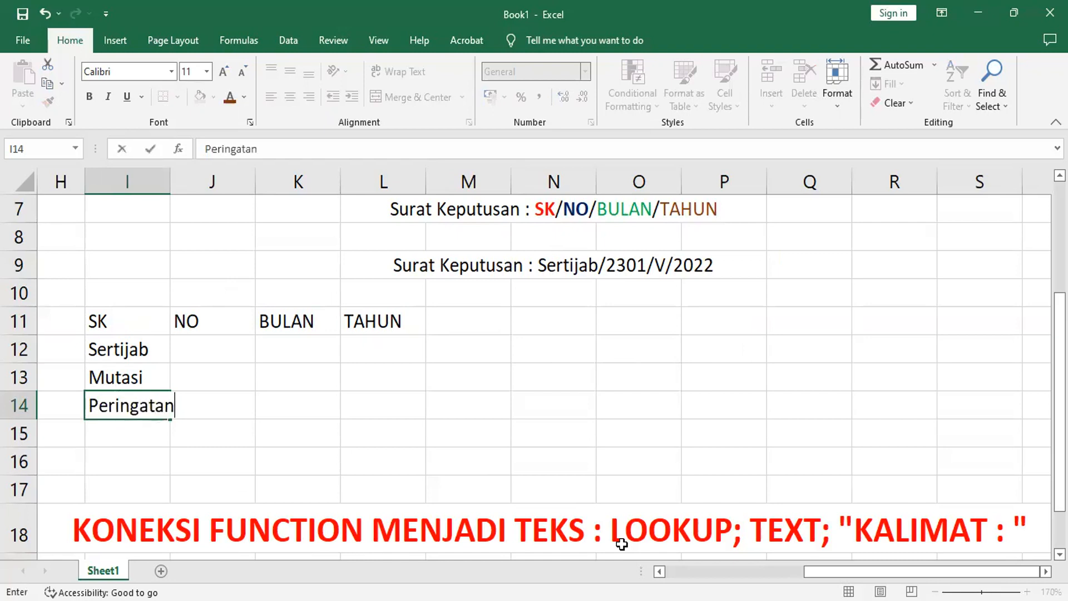
key("Return")
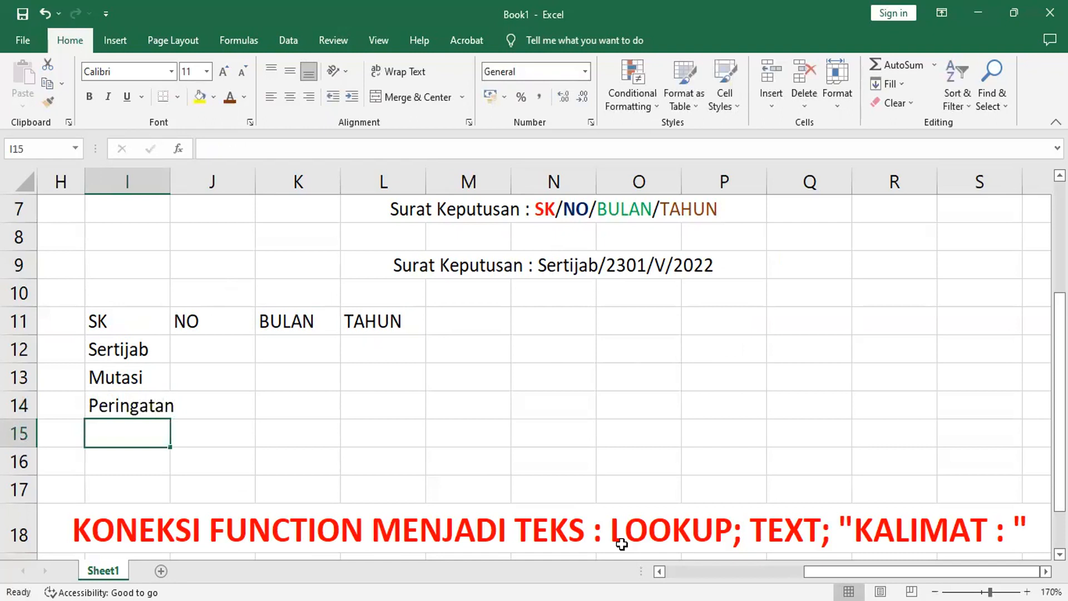
Add Liburan and WFH to the SK column in cells I15 and I16.
type("Libur")
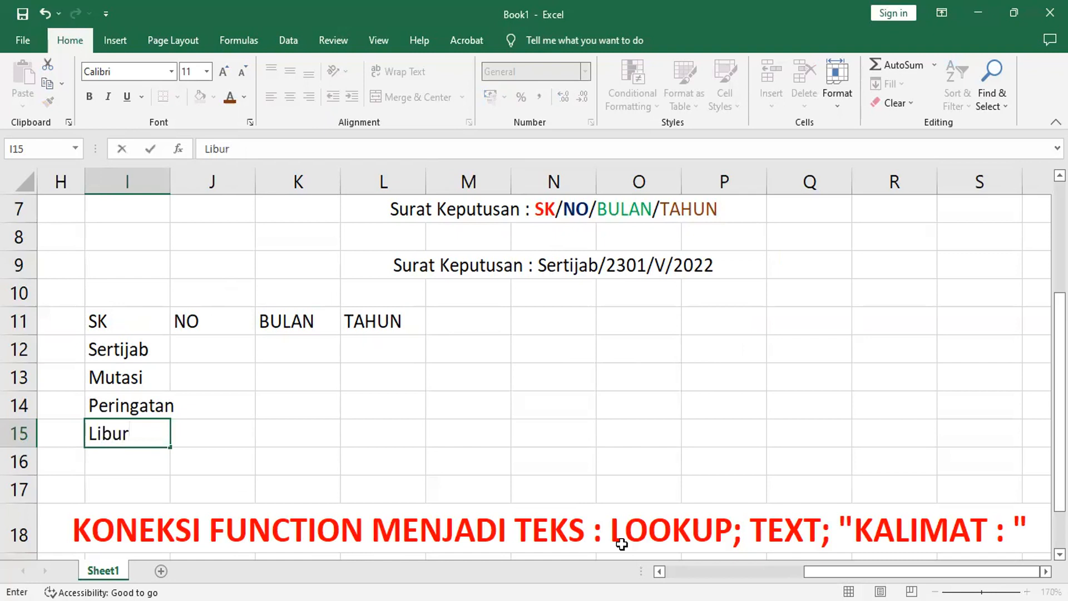
type("an")
key("Return")
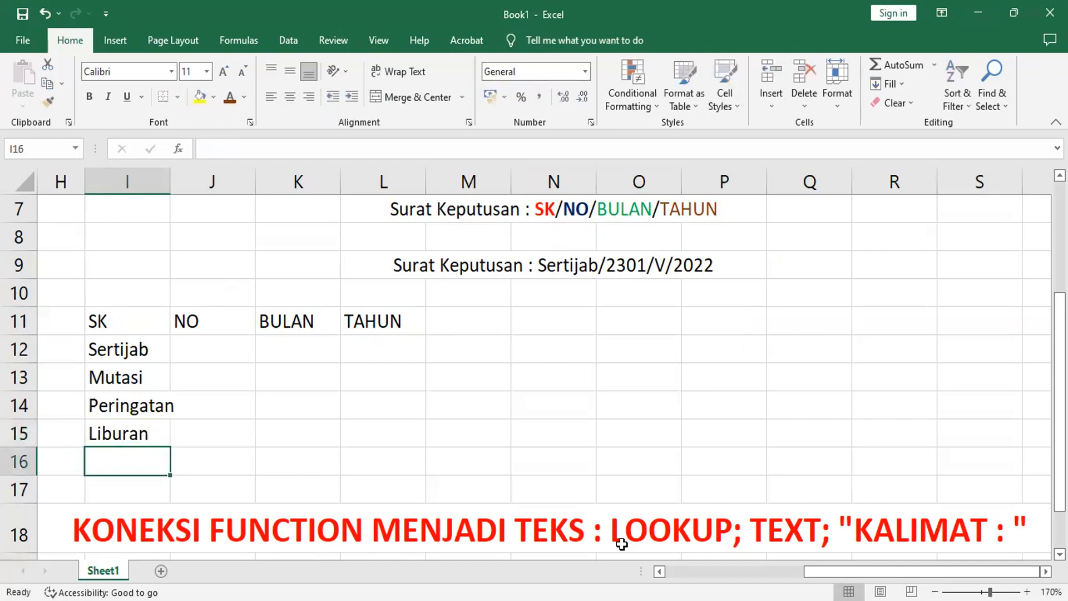
type("WFH")
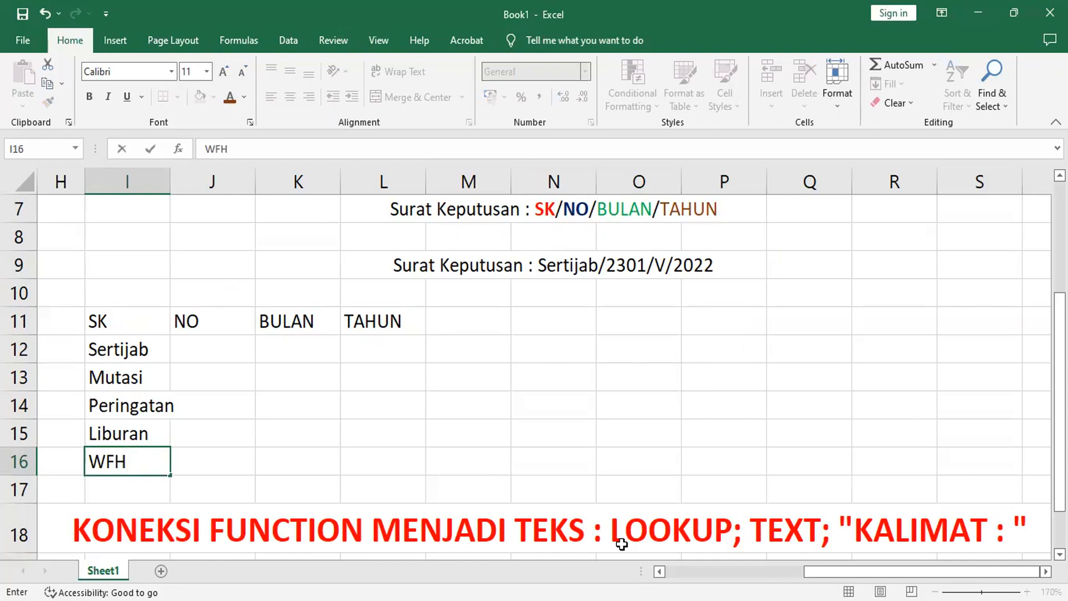
left_click(210, 350)
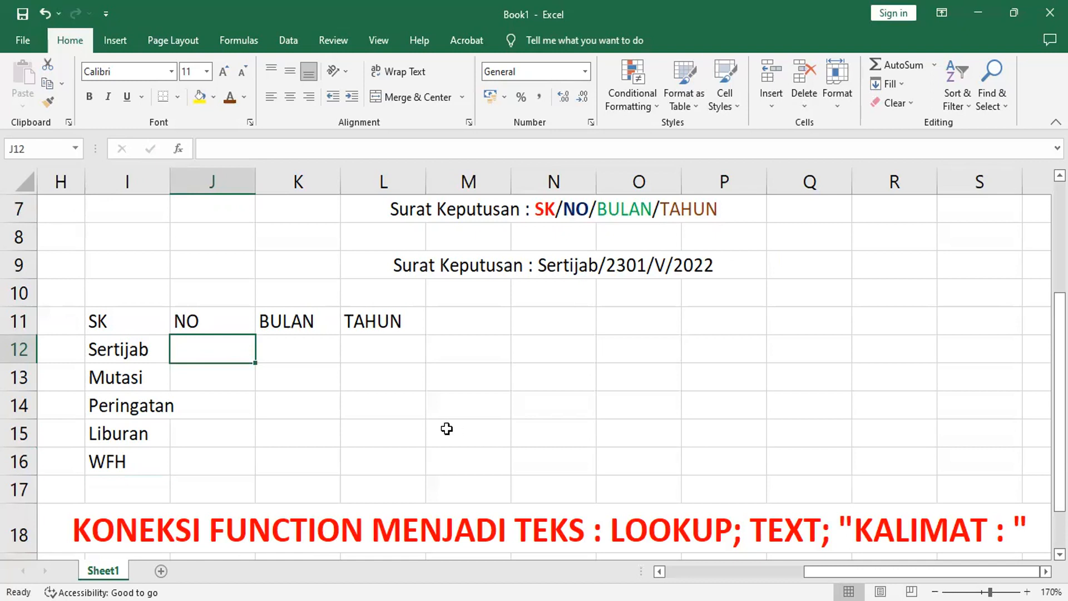
Auto-fit the widths of columns I and H, and set the number format of cells J12 to J16 to Text.
left_click_drag(217, 348, 220, 450)
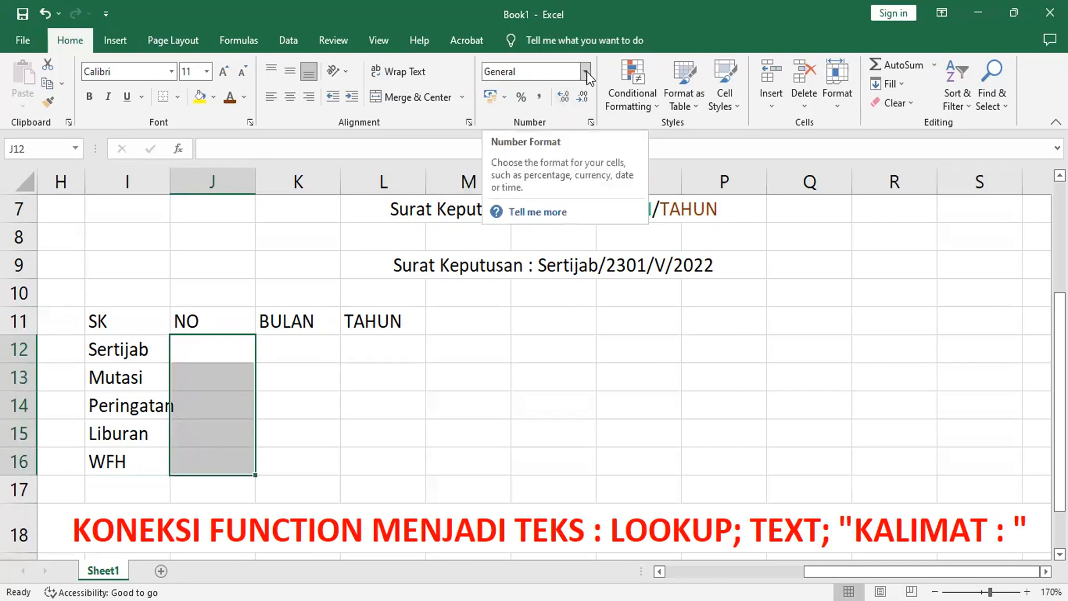
double_click(169, 185)
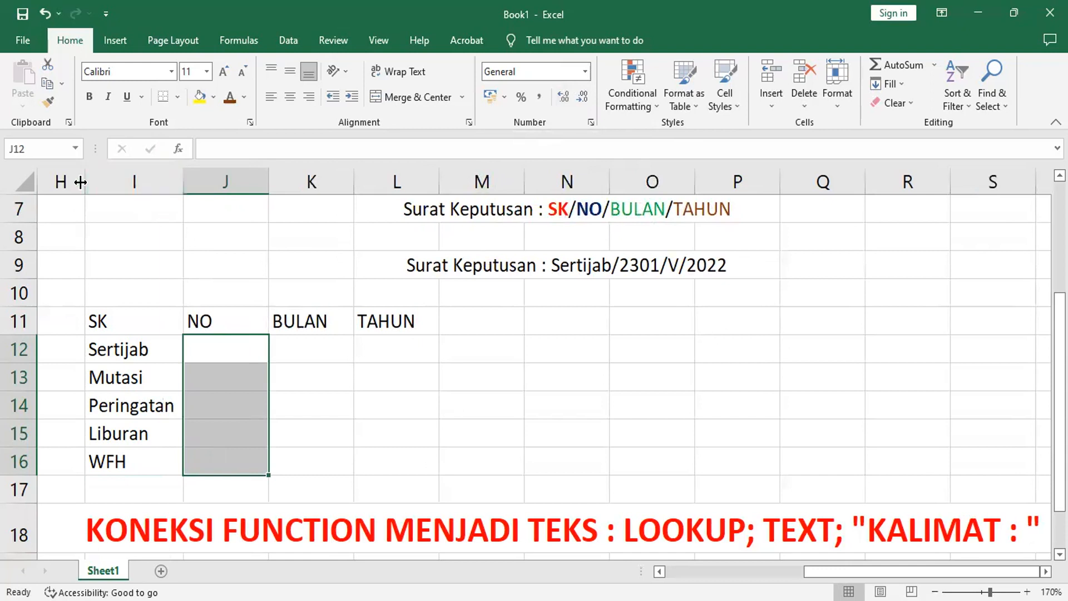
double_click(80, 182)
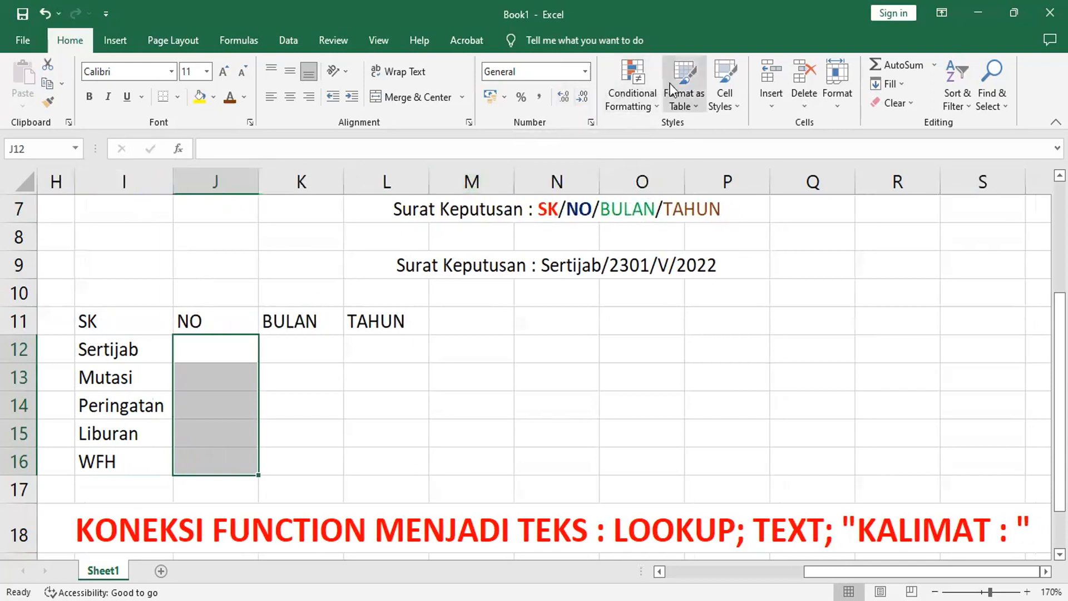
left_click(585, 72)
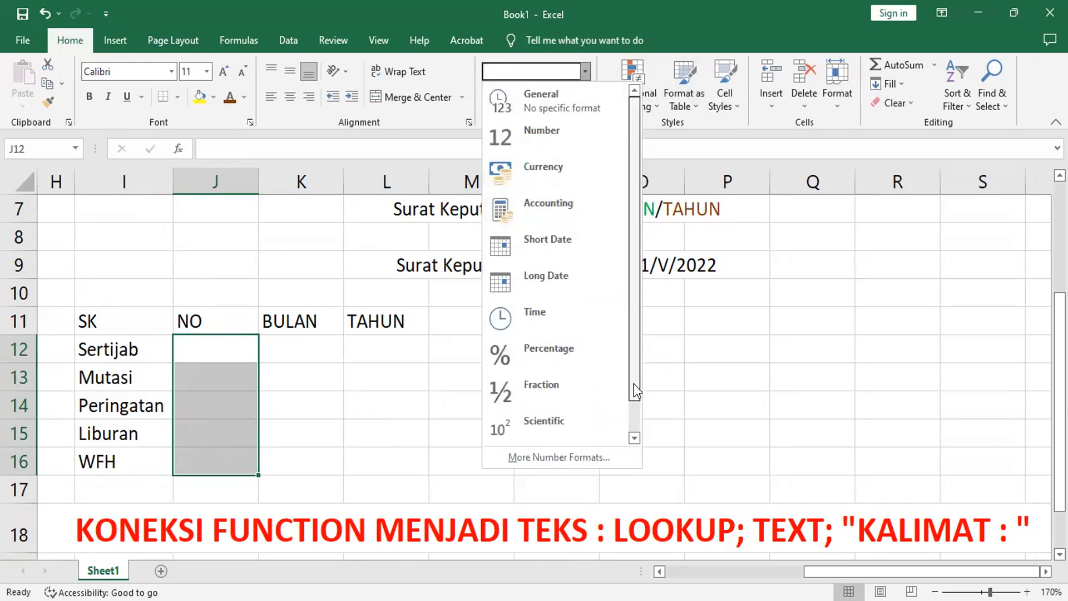
scroll(633, 384, "down", 1)
left_click(559, 423)
Enter 2301 in cell J12 and fill the number series down the NO column to J16.
left_click(224, 354)
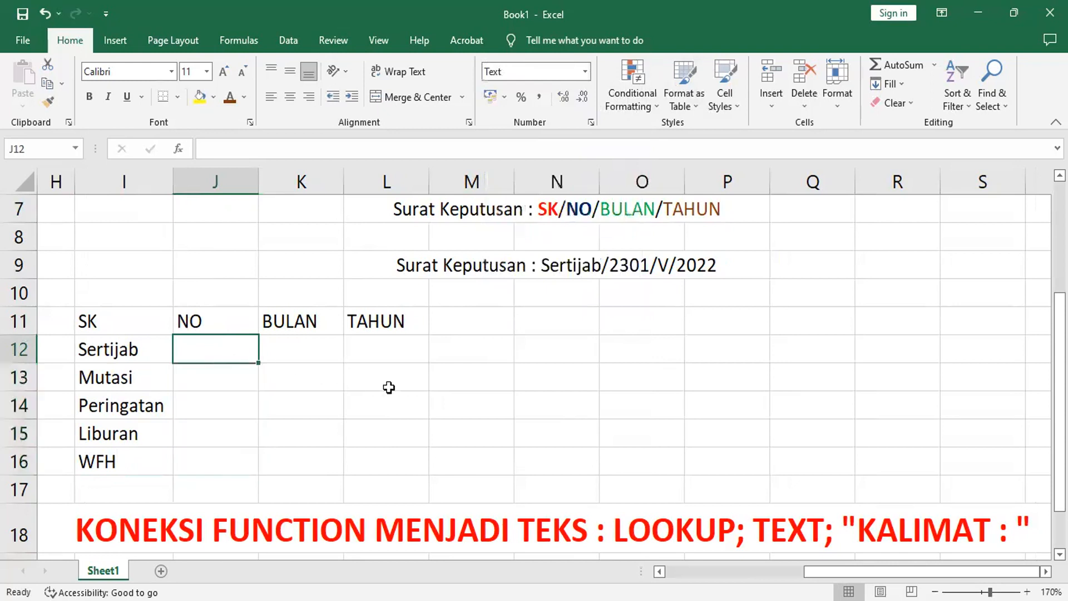
type("2301")
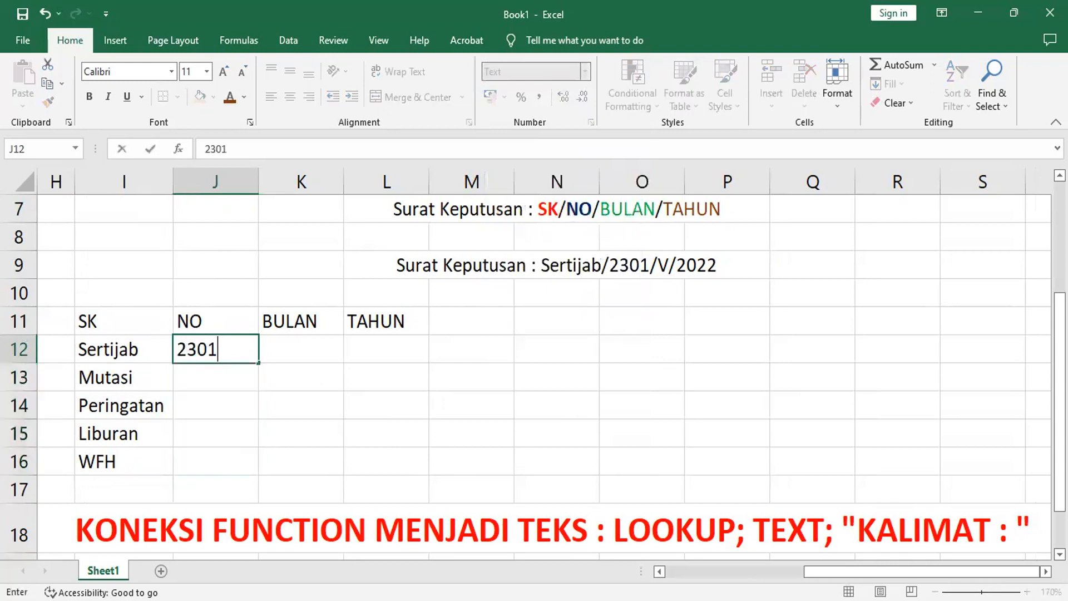
key("Return")
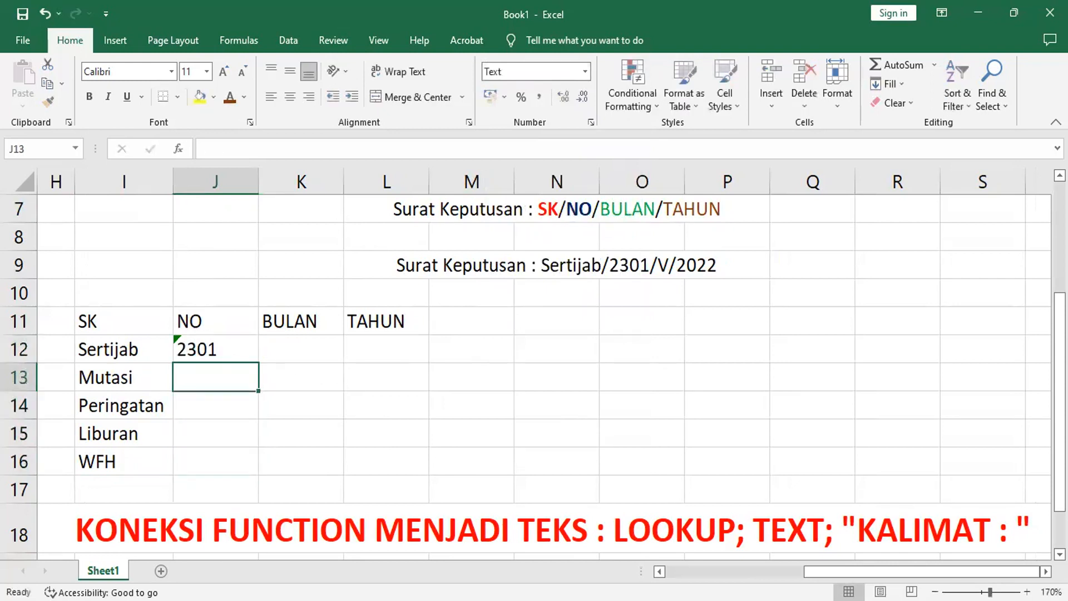
left_click(229, 355)
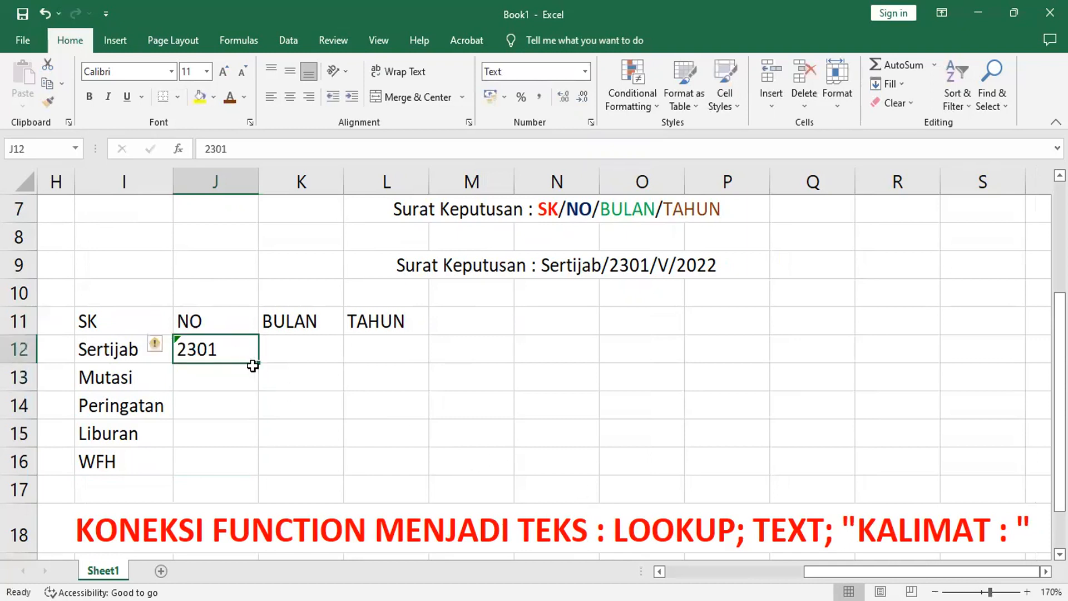
double_click(259, 364)
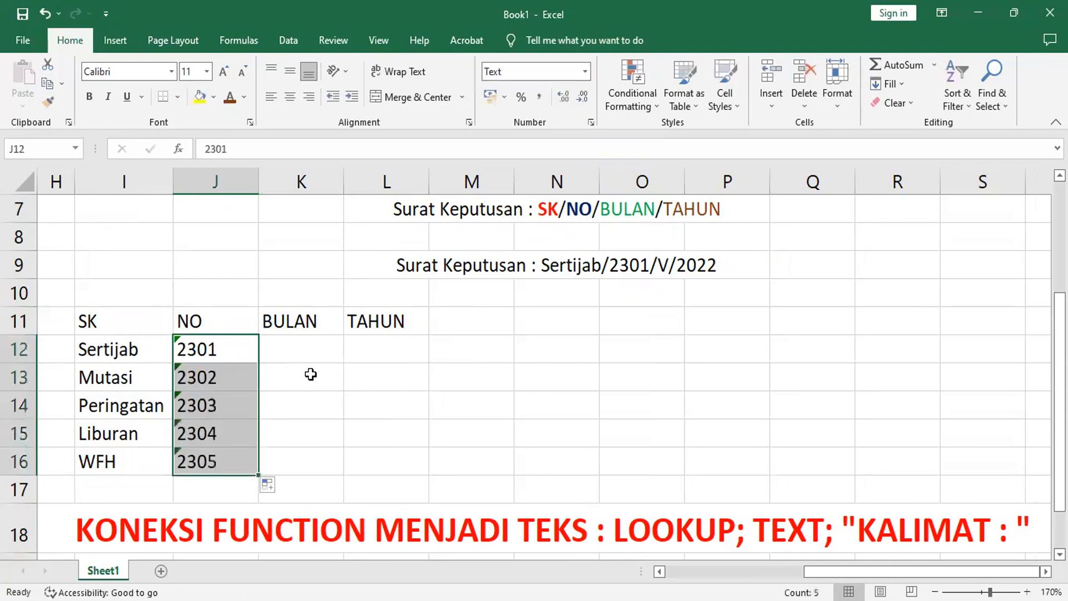
Enter the Roman numeral months V, VI and VI in cells K12 to K14 of the BULAN column.
left_click(308, 356)
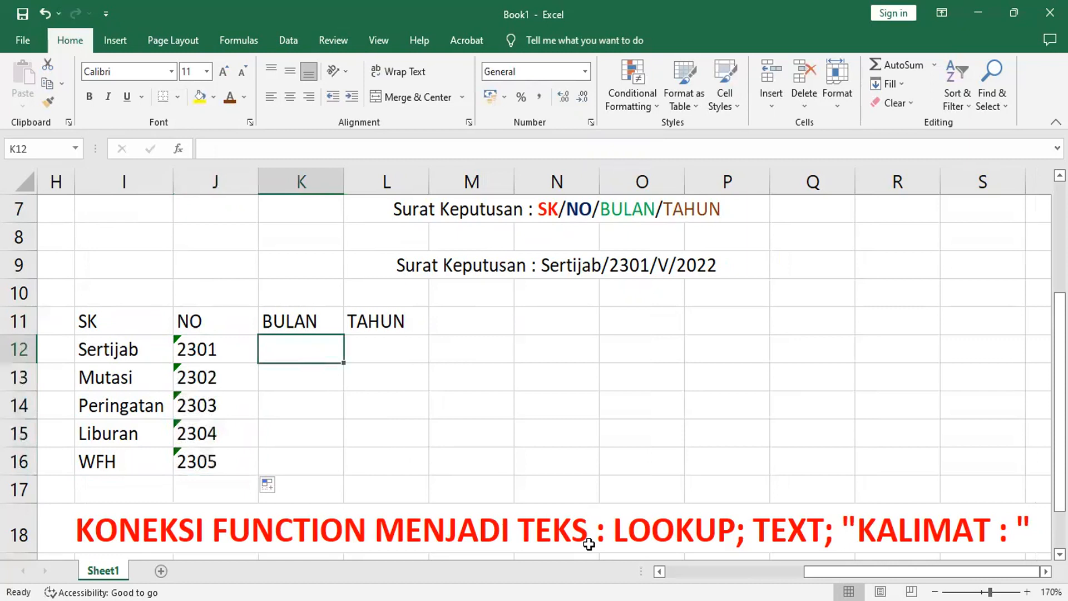
type("v")
key("BackSpace")
type("V")
key("Return")
type("VI")
key("Return")
type("V")
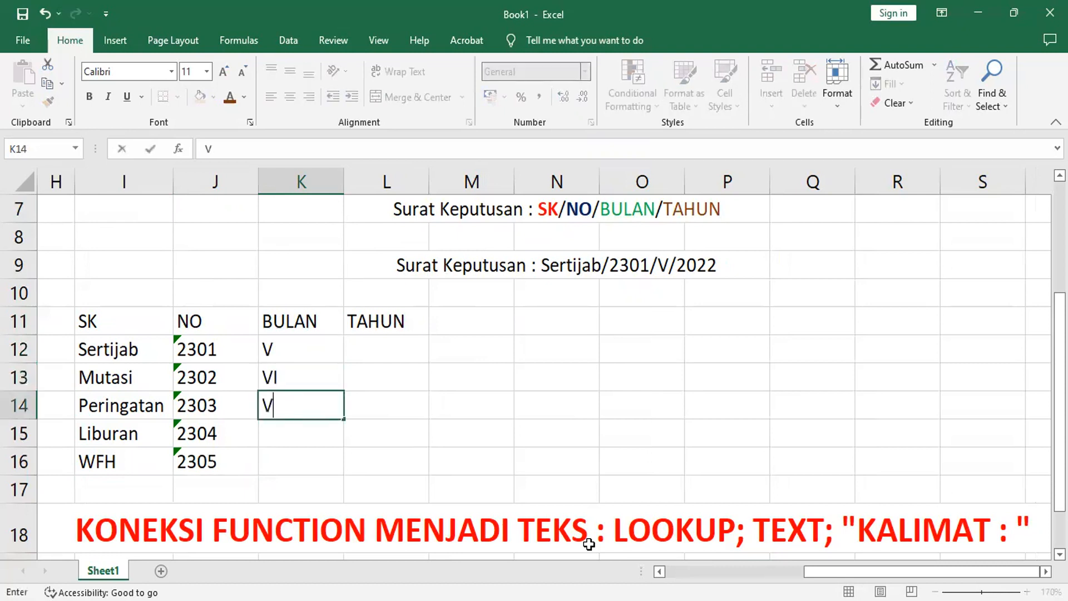
type("I")
key("Return")
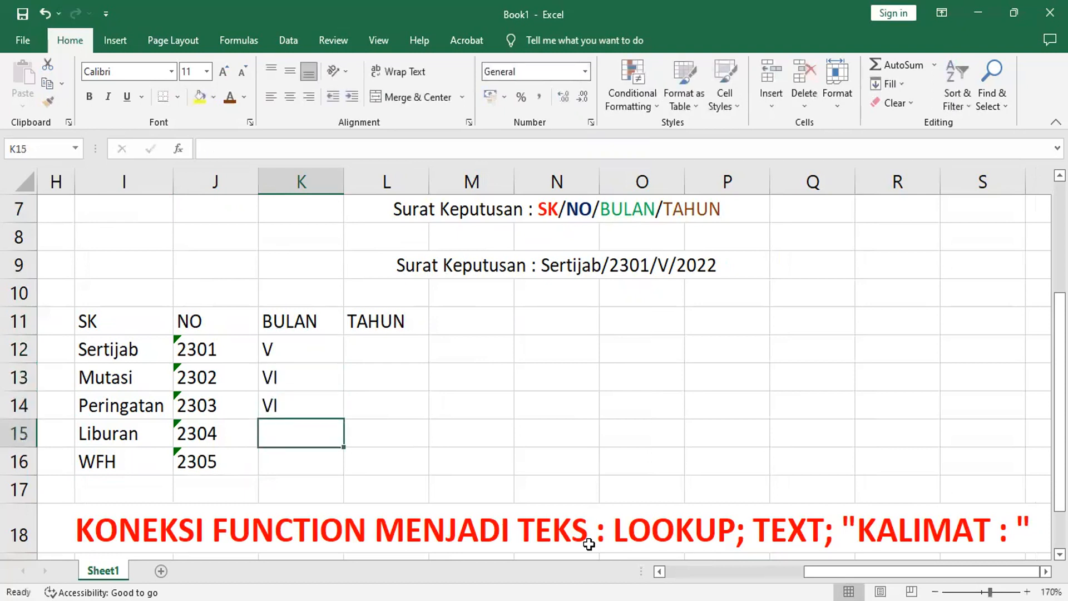
Enter the months VII for Liburan and VIII for WFH in cells K15 and K16.
key("Up")
key("Down")
type("VIII")
key("BackSpace")
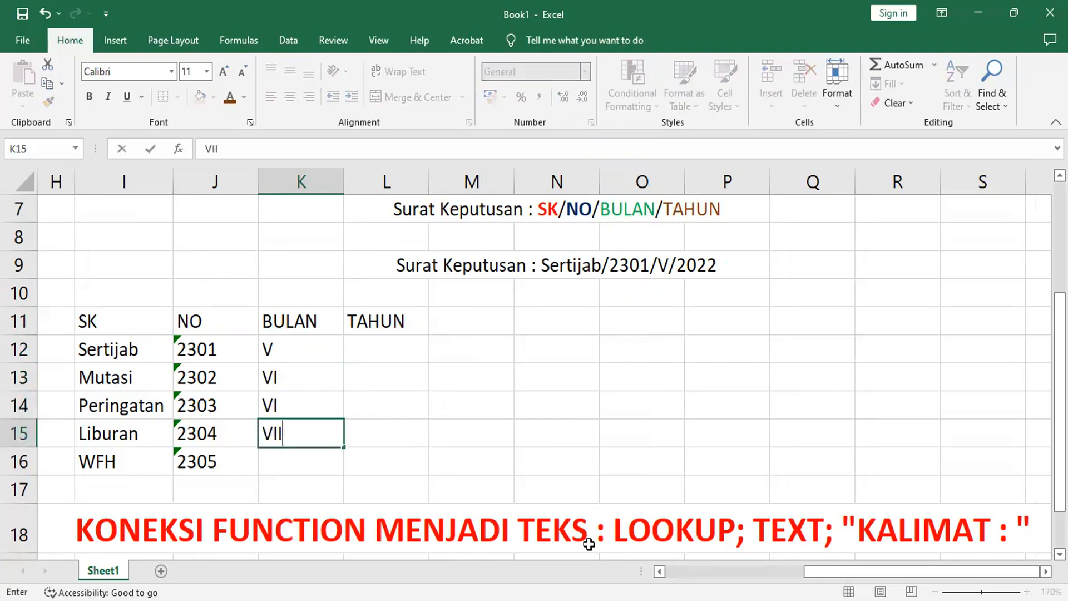
key("Return")
type("VIII")
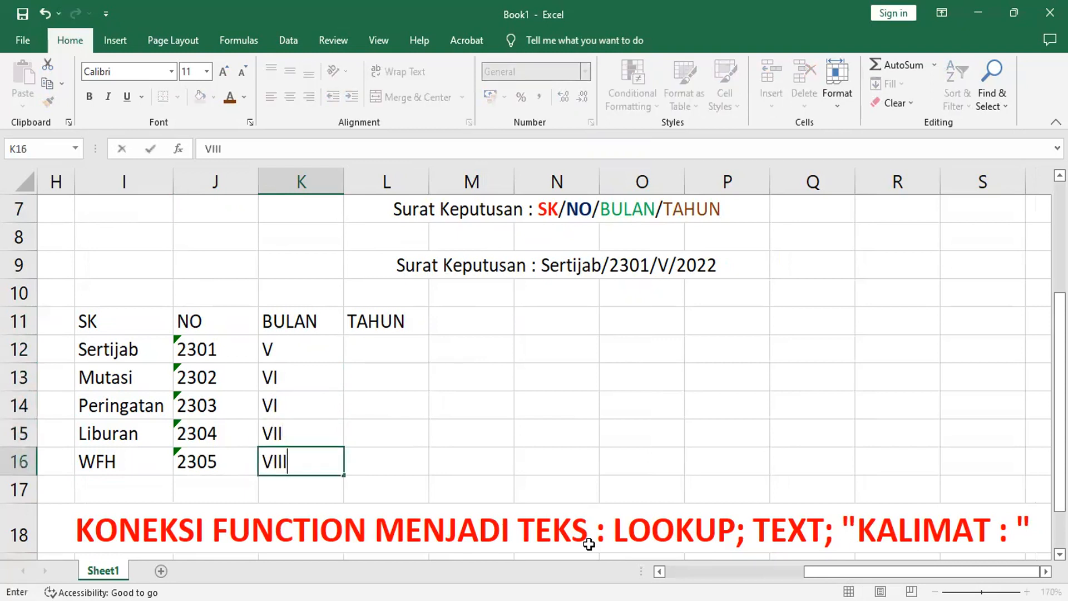
key("Return")
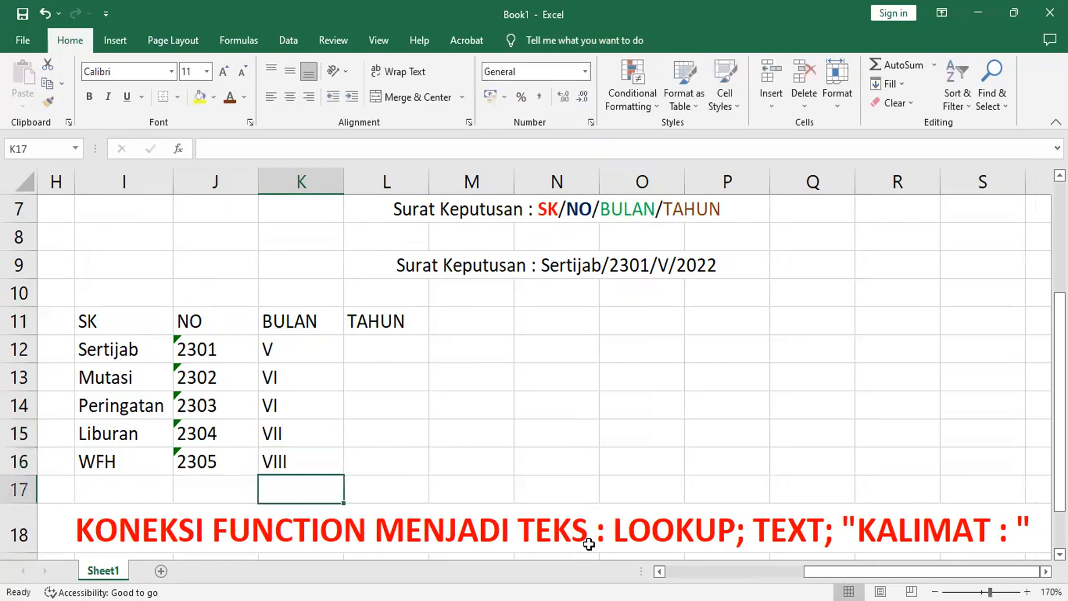
Enter the years 2022, 2021 and 2019 in cells L12 to L14 of the TAHUN column.
left_click(352, 351)
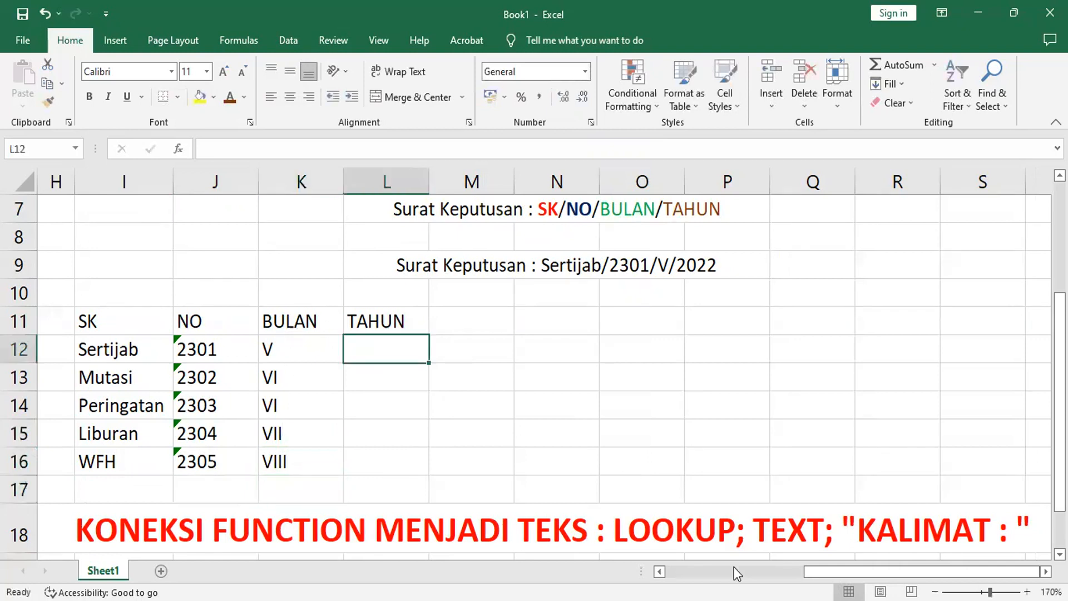
type("2022")
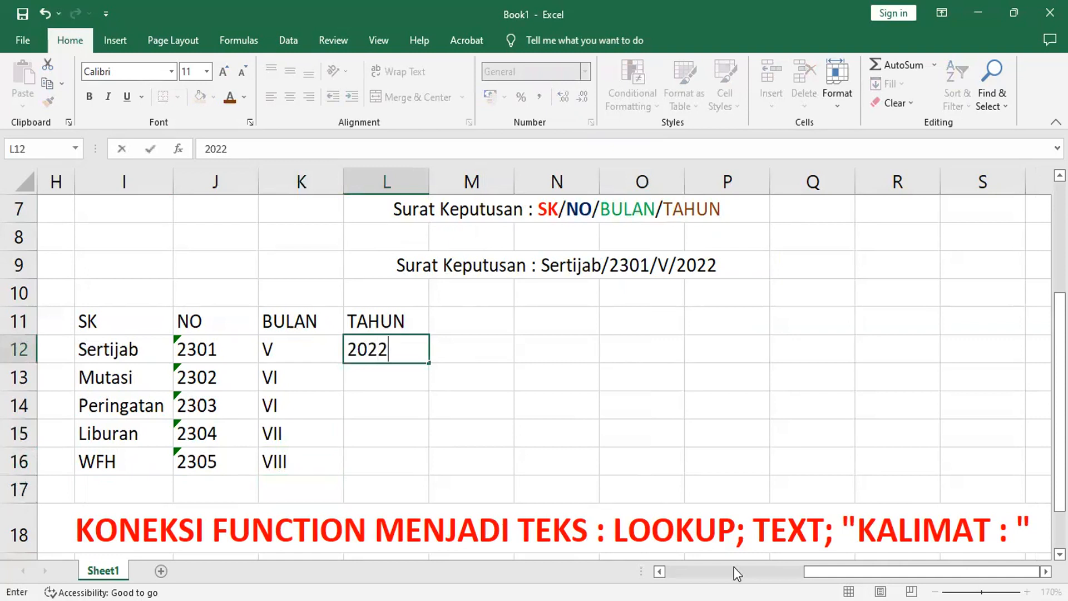
key("Return")
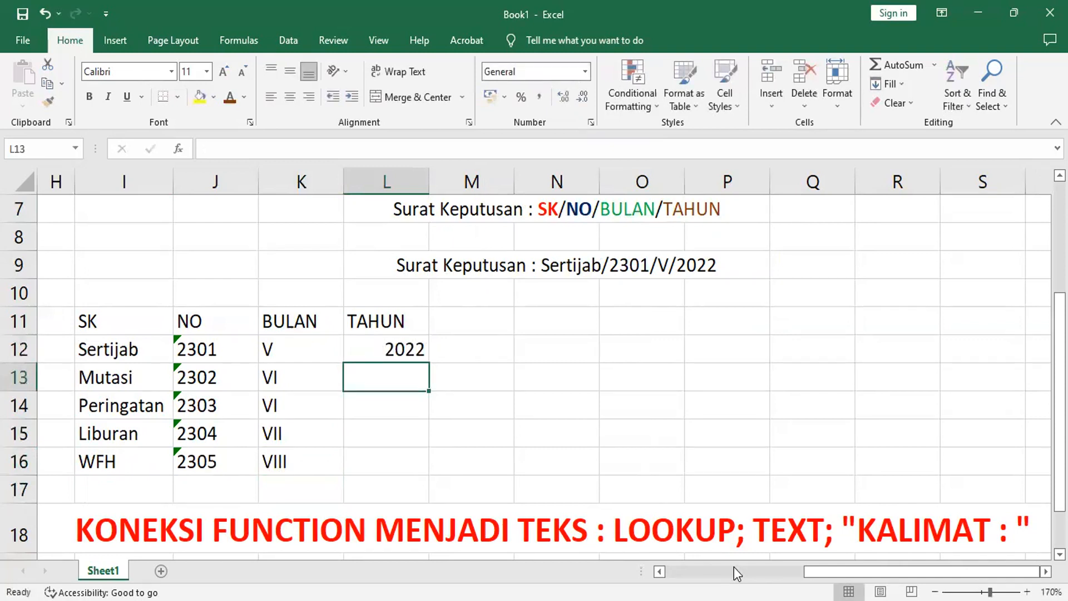
type("20")
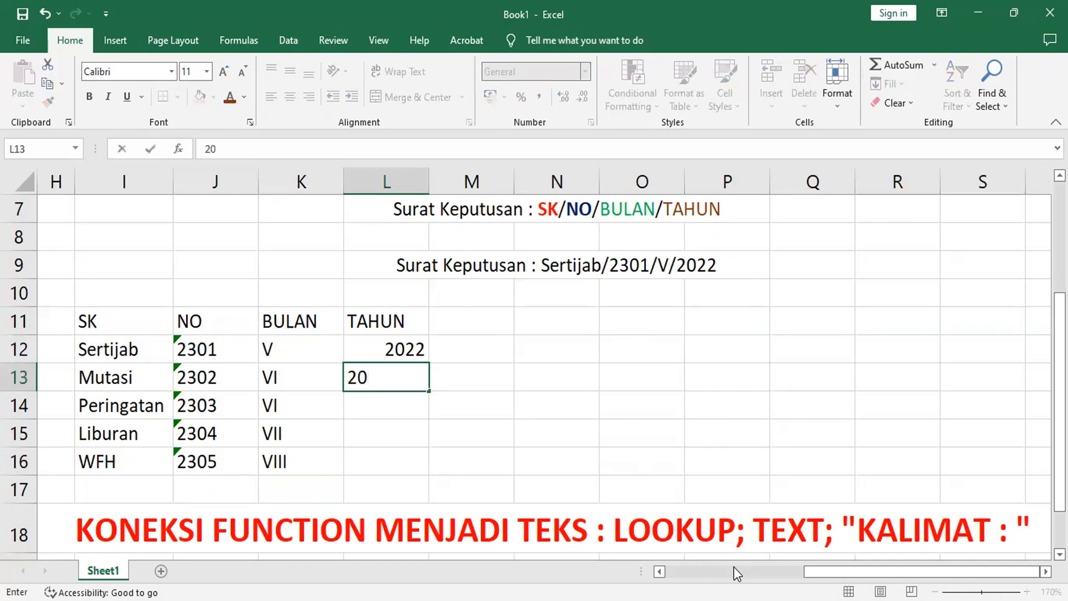
type("21")
key("Return")
type("2019")
key("Return")
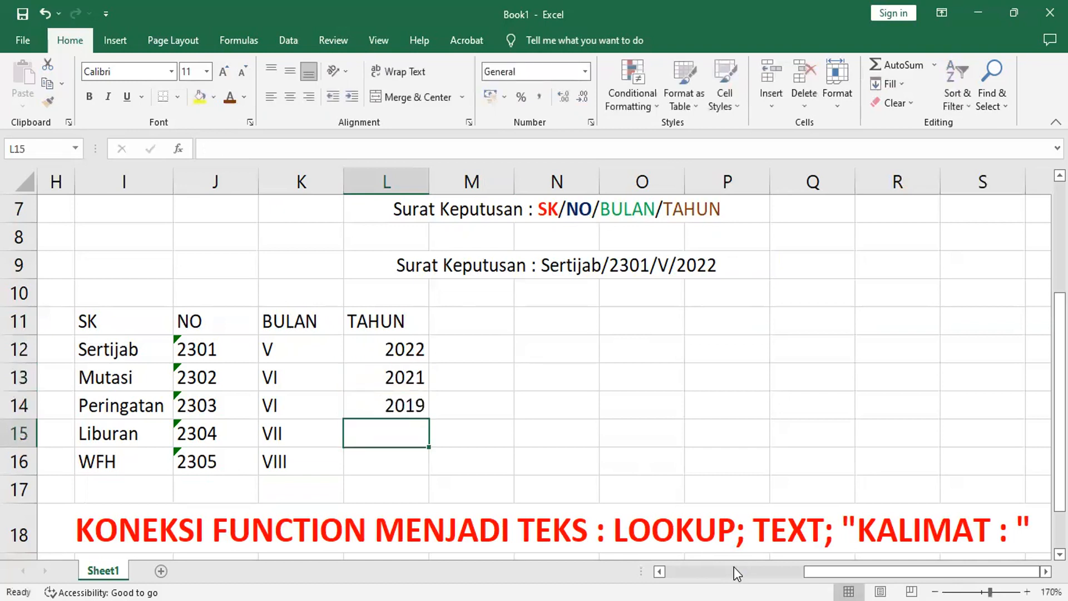
Enter the years 2020 for Liburan and 2018 for WFH in cells L15 and L16.
type("202")
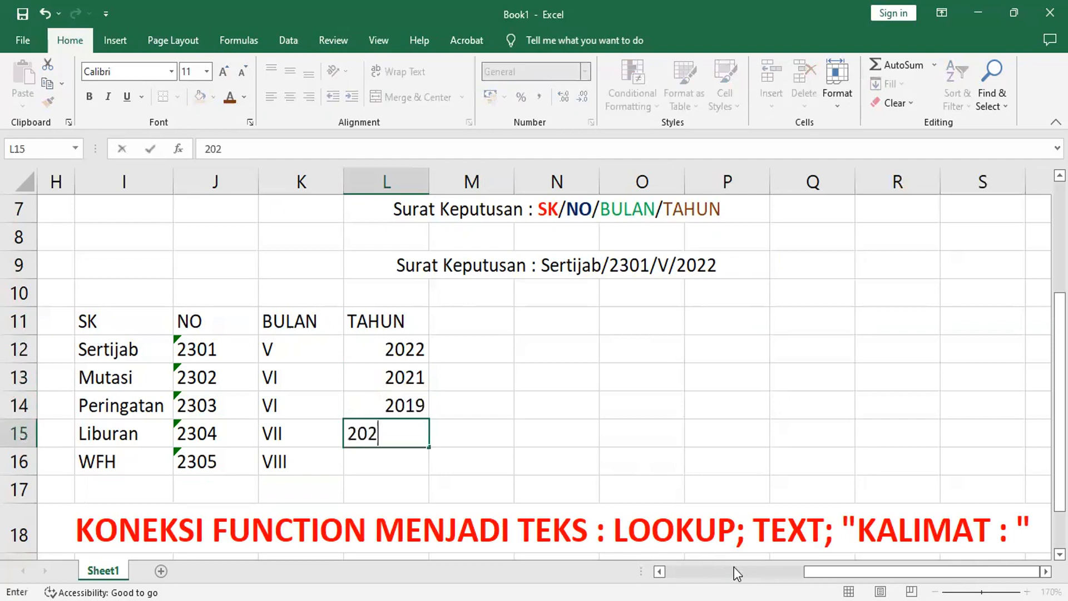
type("0")
key("Return")
type("20")
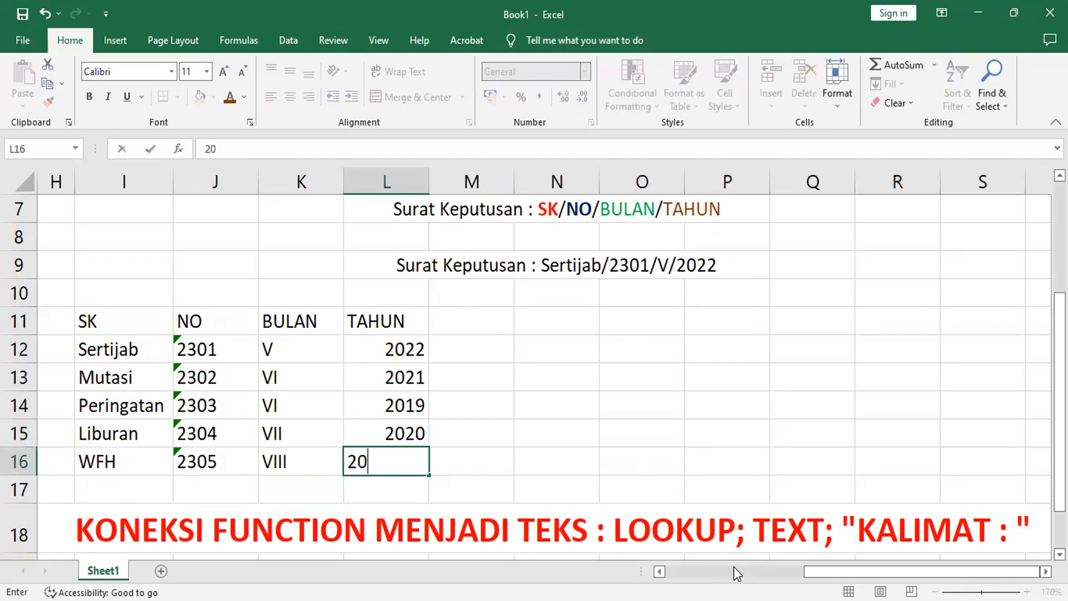
type("18")
key("Return")
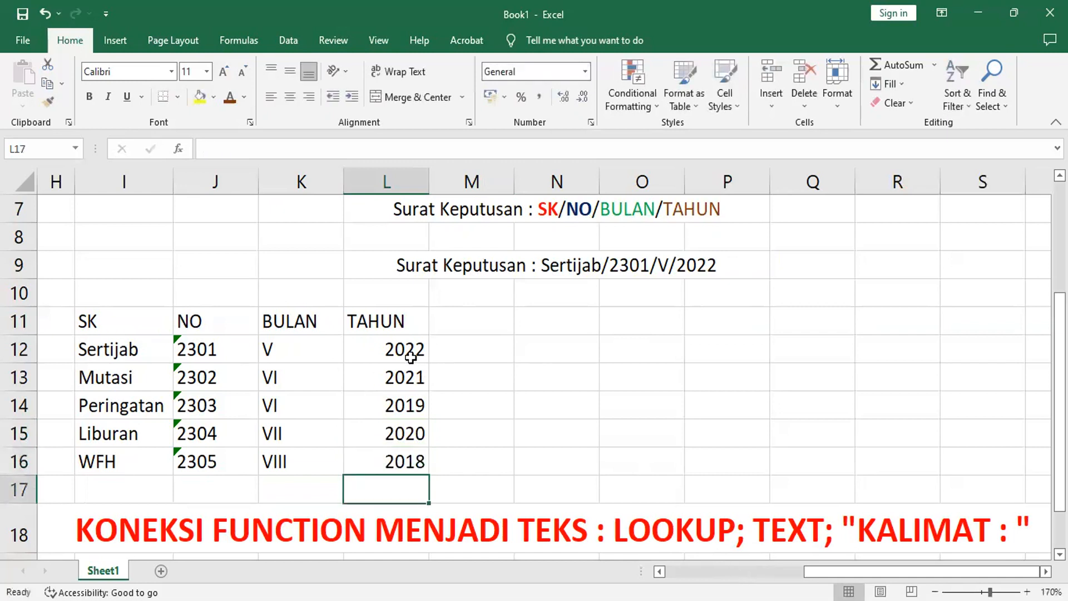
Format the year cells L12 to L16 as Text.
left_click_drag(410, 348, 411, 460)
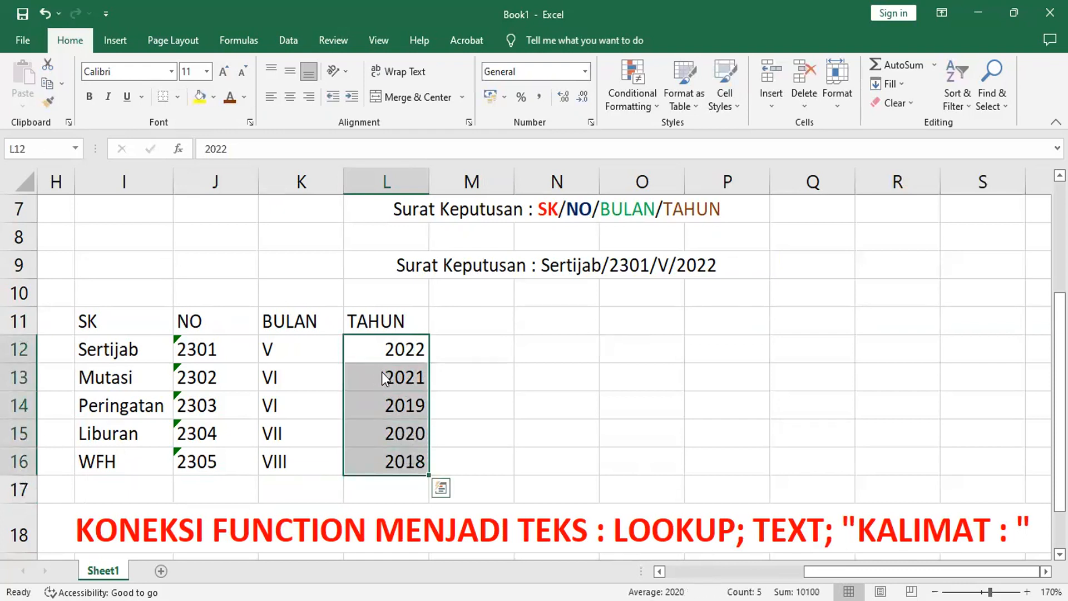
right_click(381, 373)
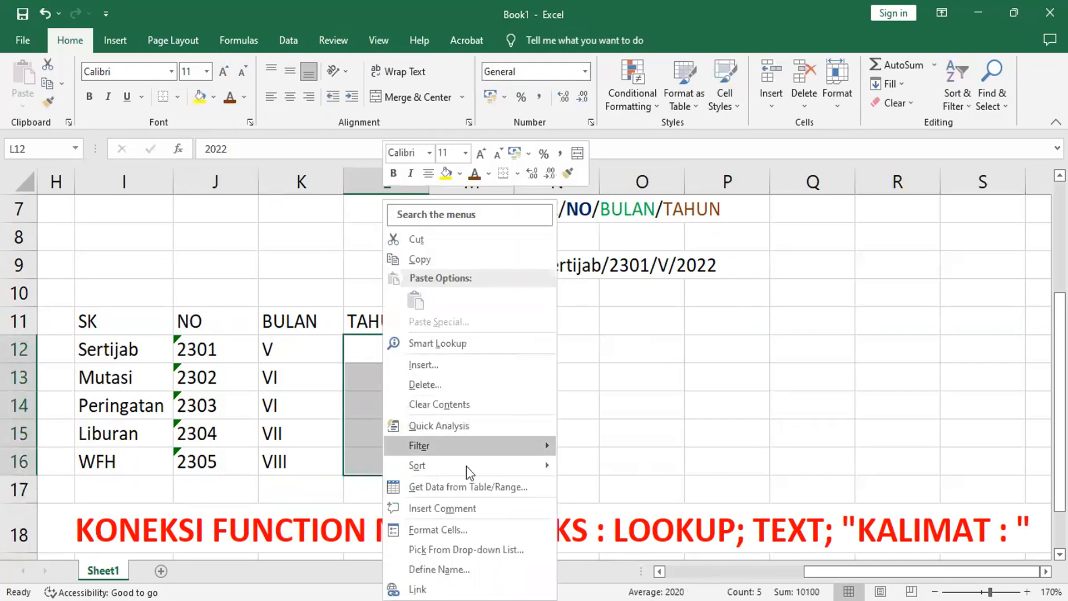
left_click(460, 531)
left_click(285, 369)
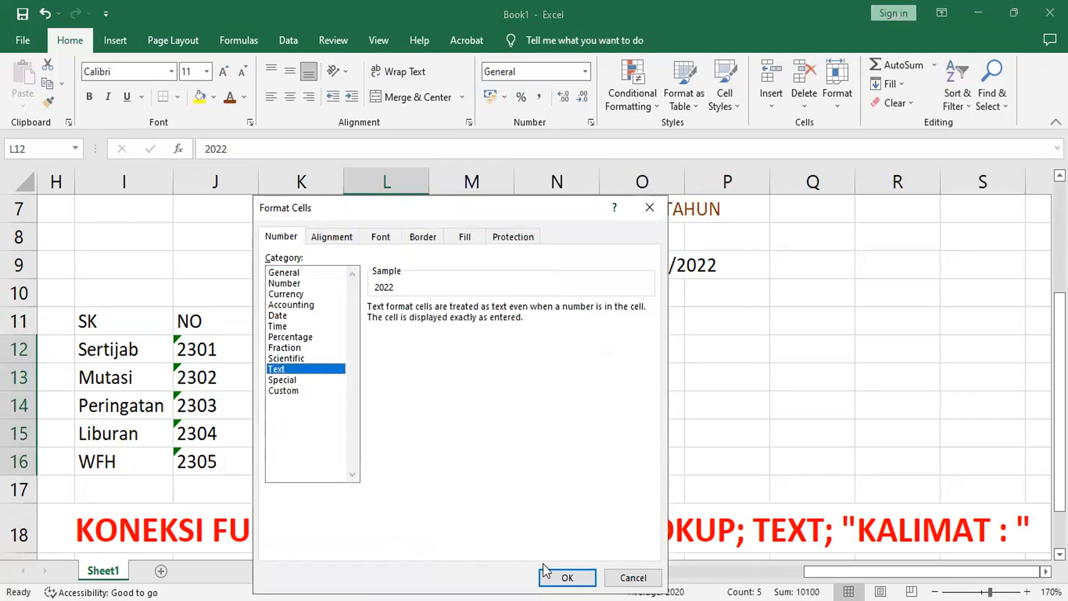
left_click(567, 577)
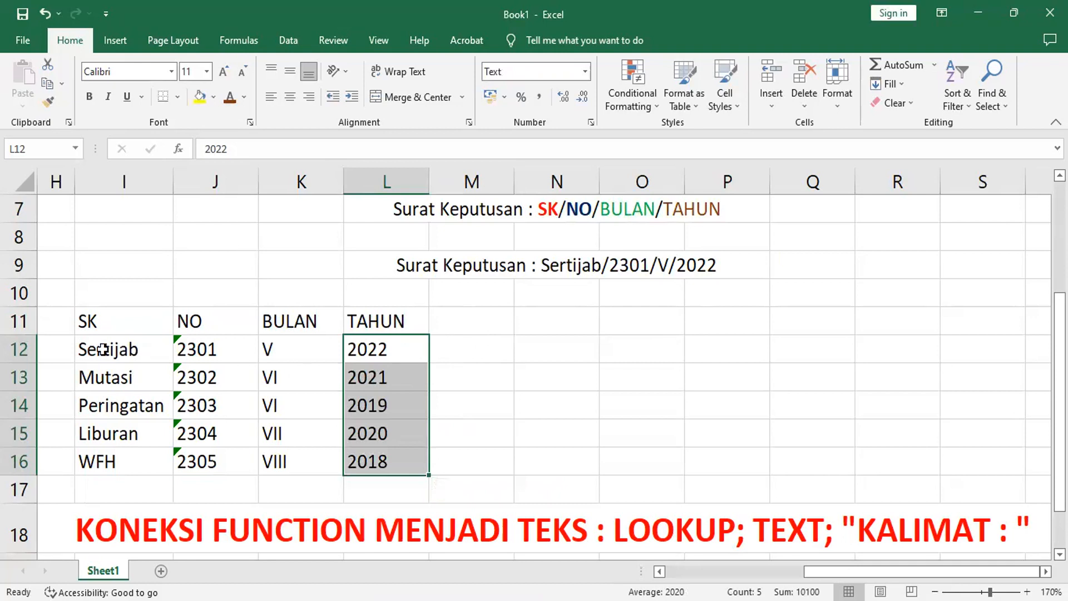
Define the named range SK for cells I12 to I16.
left_click(125, 352)
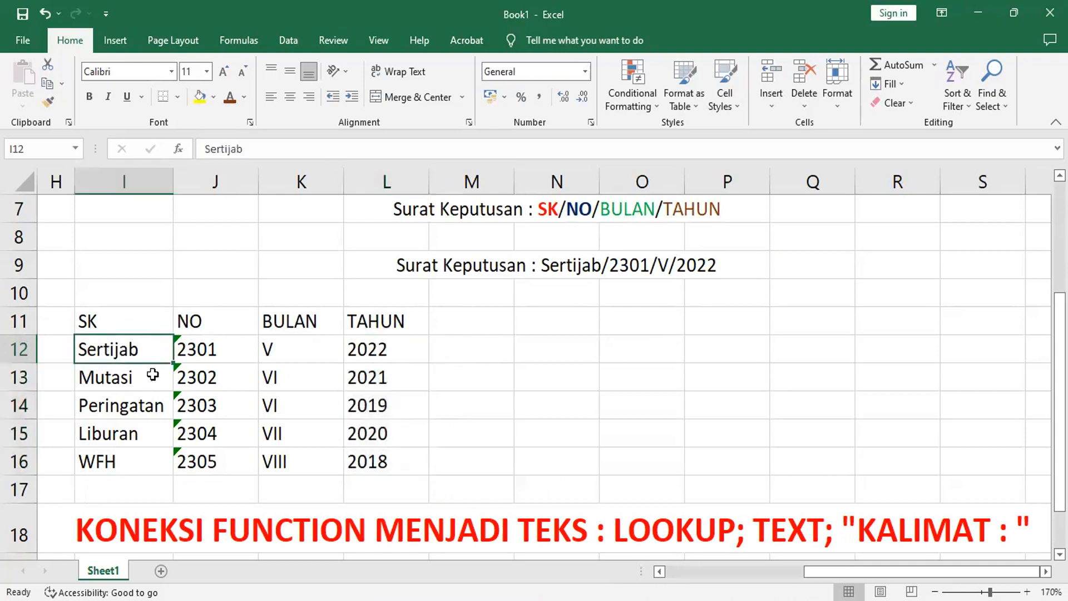
left_click(105, 465, "shift")
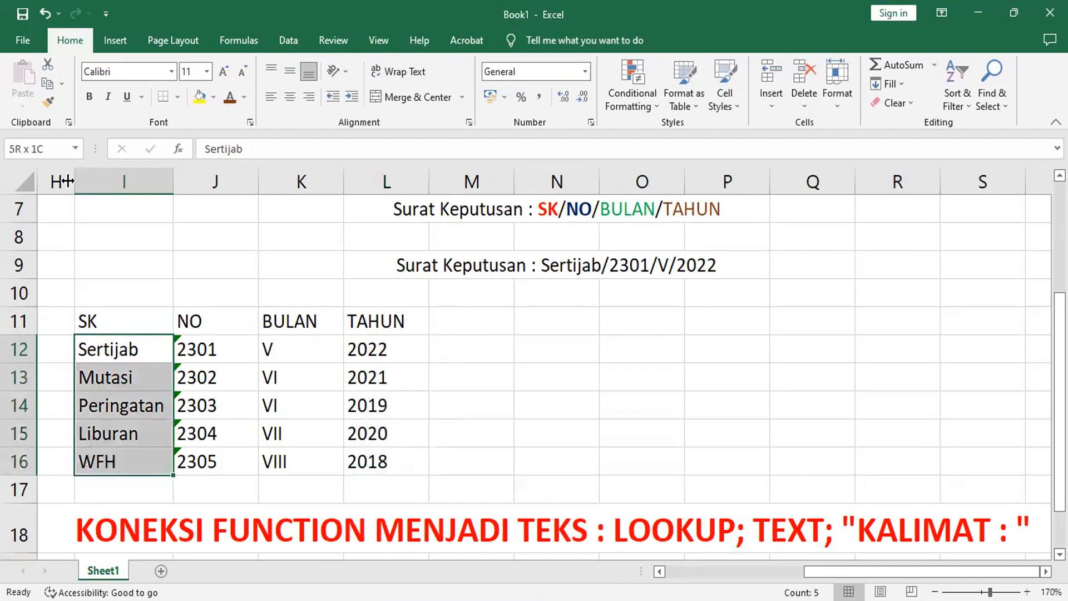
left_click(65, 149)
type("SK")
key("Return")
Define the named range NO for cells J12 to J16.
left_click(209, 345)
left_click(209, 463, "shift")
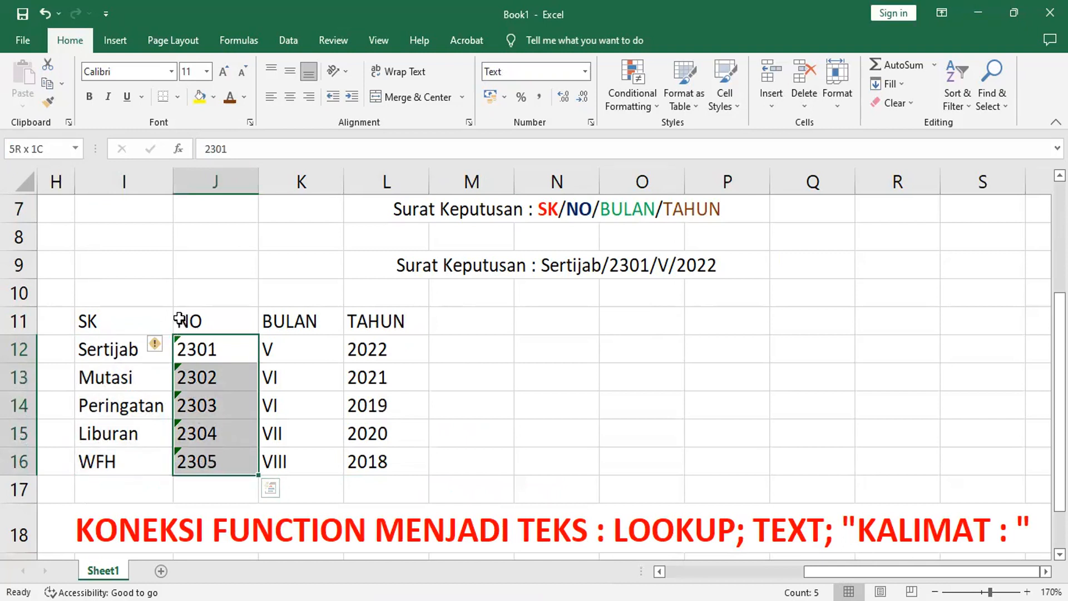
left_click(55, 148)
type("NOME")
key("BackSpace")
key("BackSpace")
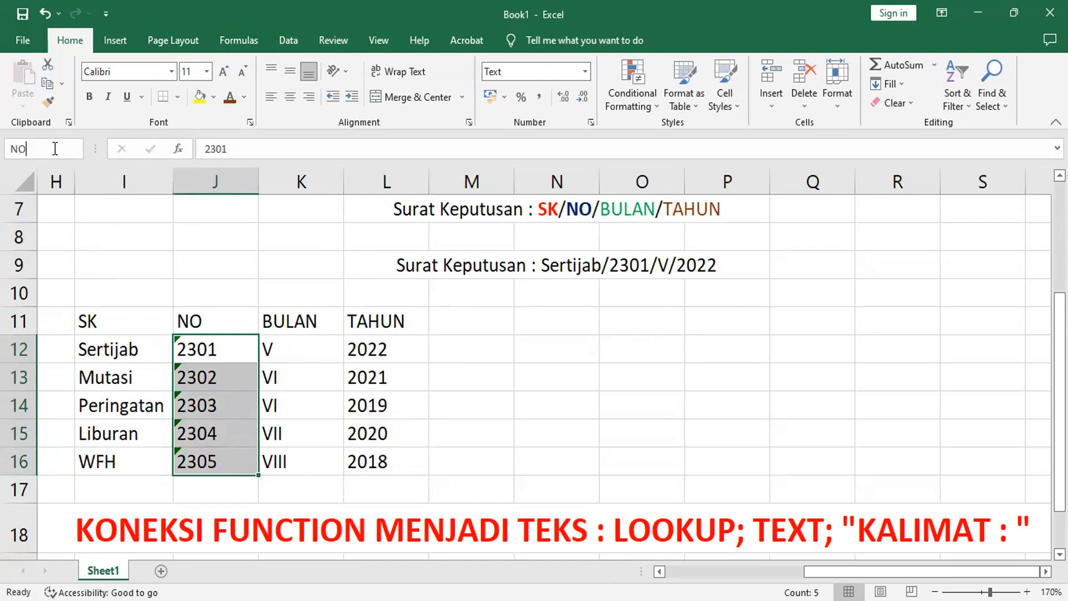
key("Return")
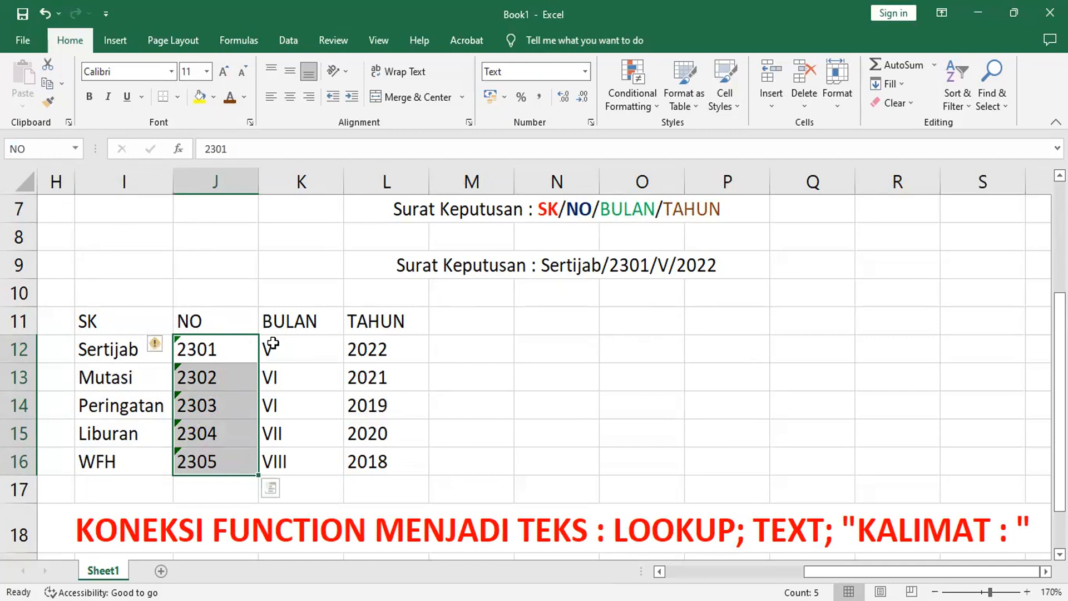
Define the named range BULAN for cells K12 to K16.
left_click_drag(286, 349, 292, 463)
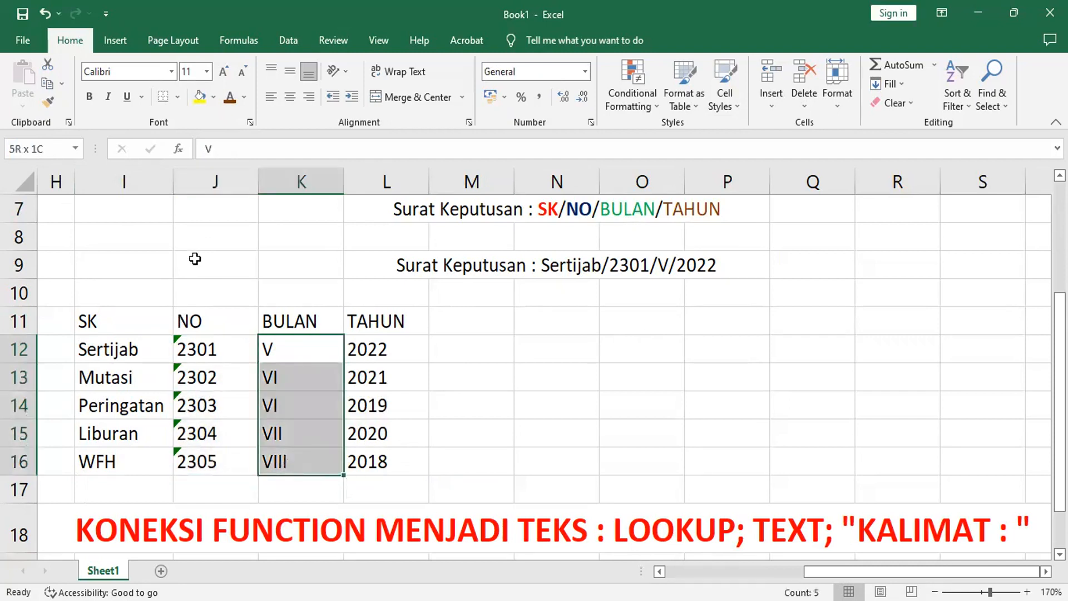
left_click(50, 150)
type("BULAN")
key("Return")
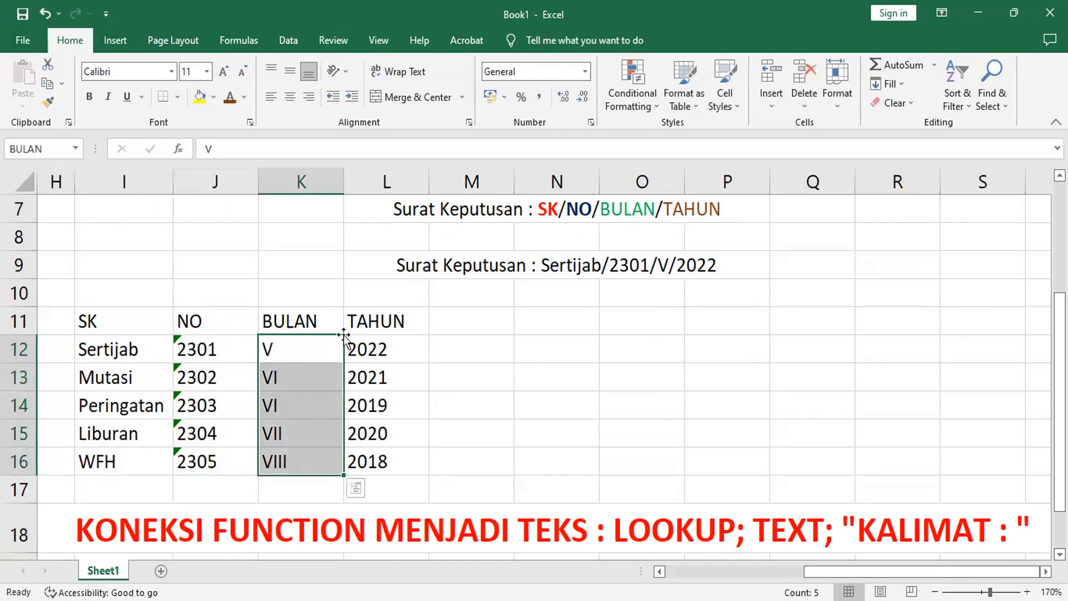
Define the named range TAHUN for cells L12 to L16.
left_click_drag(381, 345, 414, 458)
left_click(66, 149)
type("TAHUN")
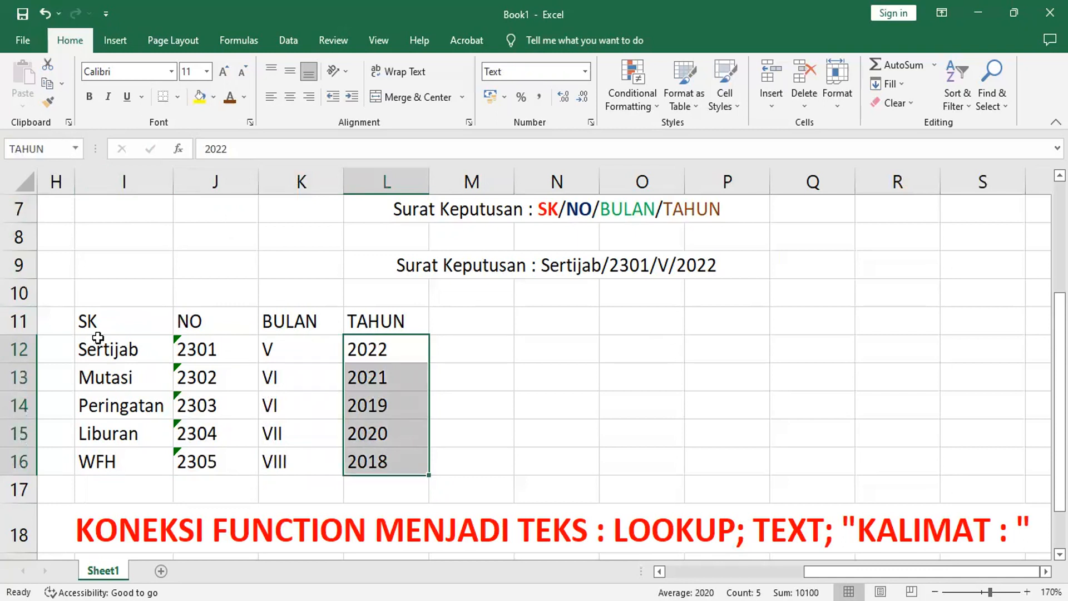
left_click(62, 327)
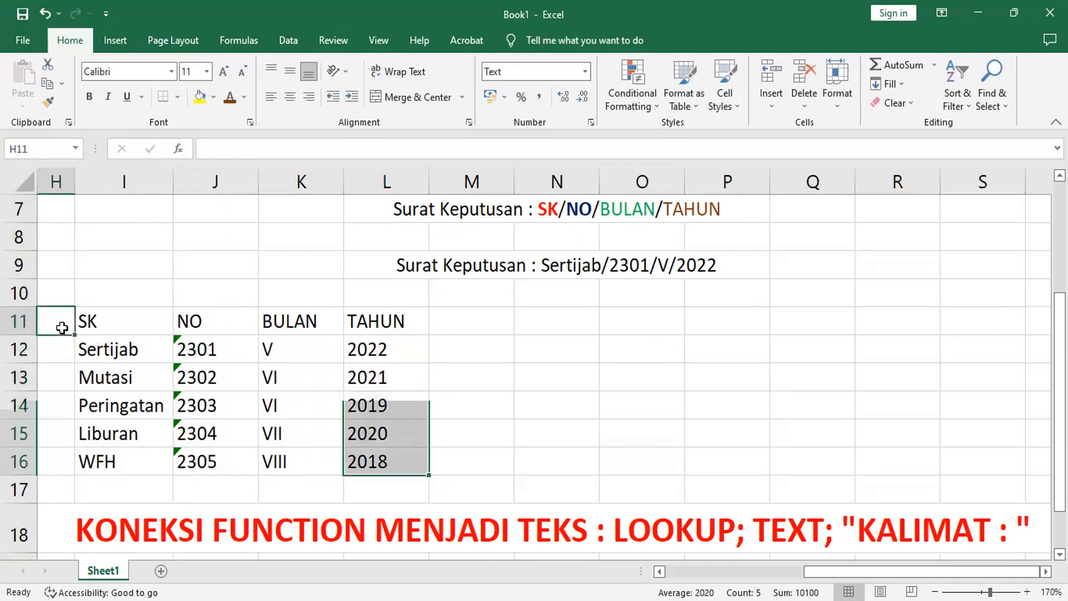